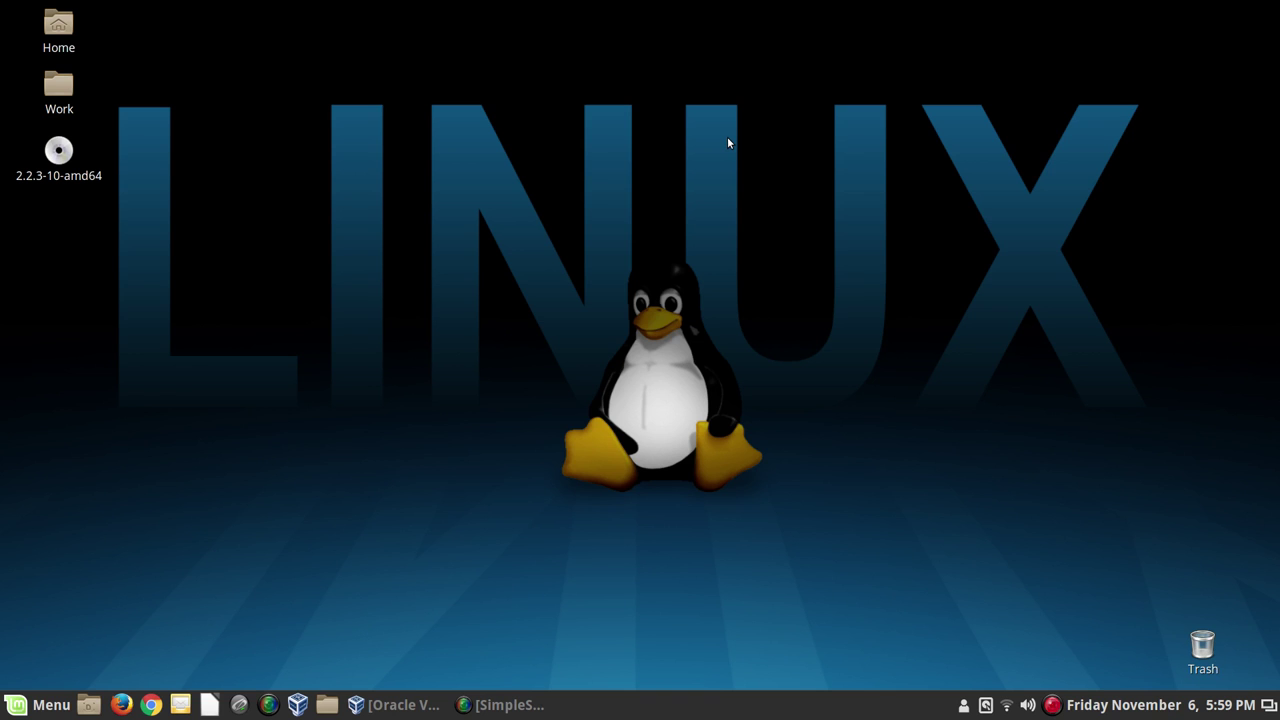
Step: Switch to workspace 2, expand the viewer's home-partition question, and scroll to the Clonezilla/Grsync reply
key("ctrl+alt+Right")
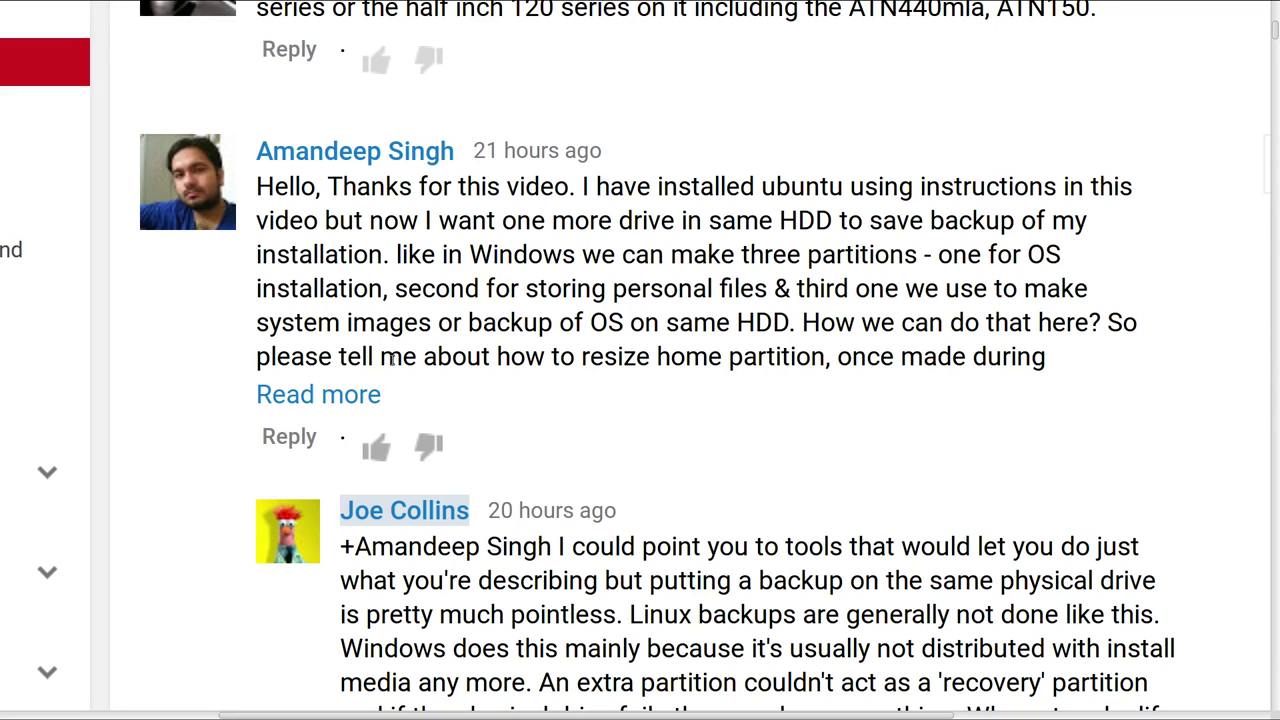
left_click(350, 396)
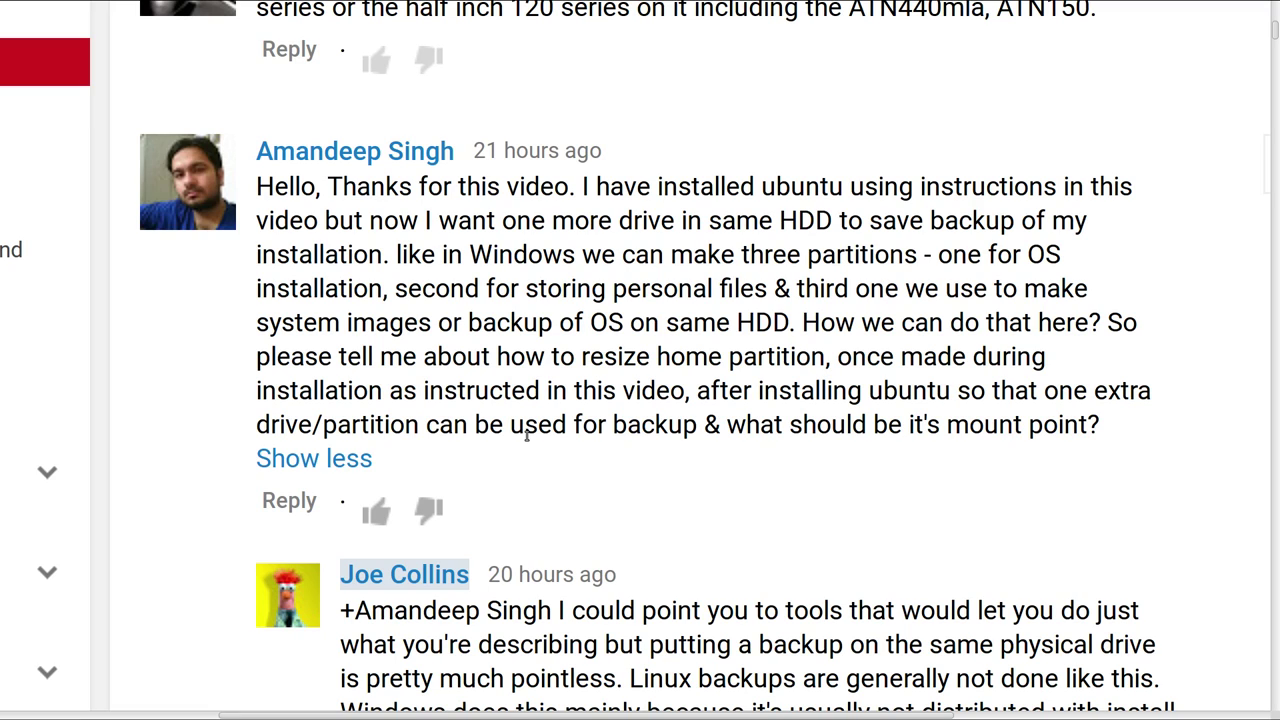
scroll(527, 434, "down", 3)
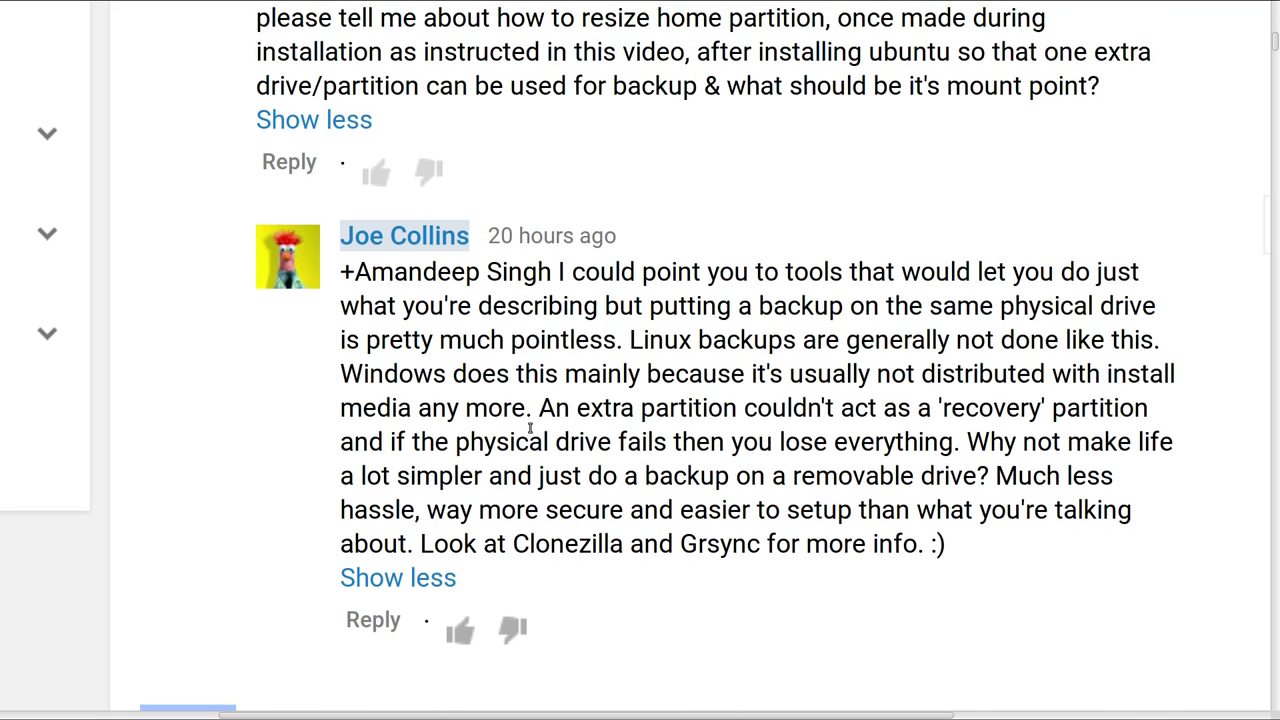
Step: Scroll through the YouTube comments to reread the reply recommending Clonezilla
scroll(530, 428, "up", 5)
scroll(530, 425, "down", 2)
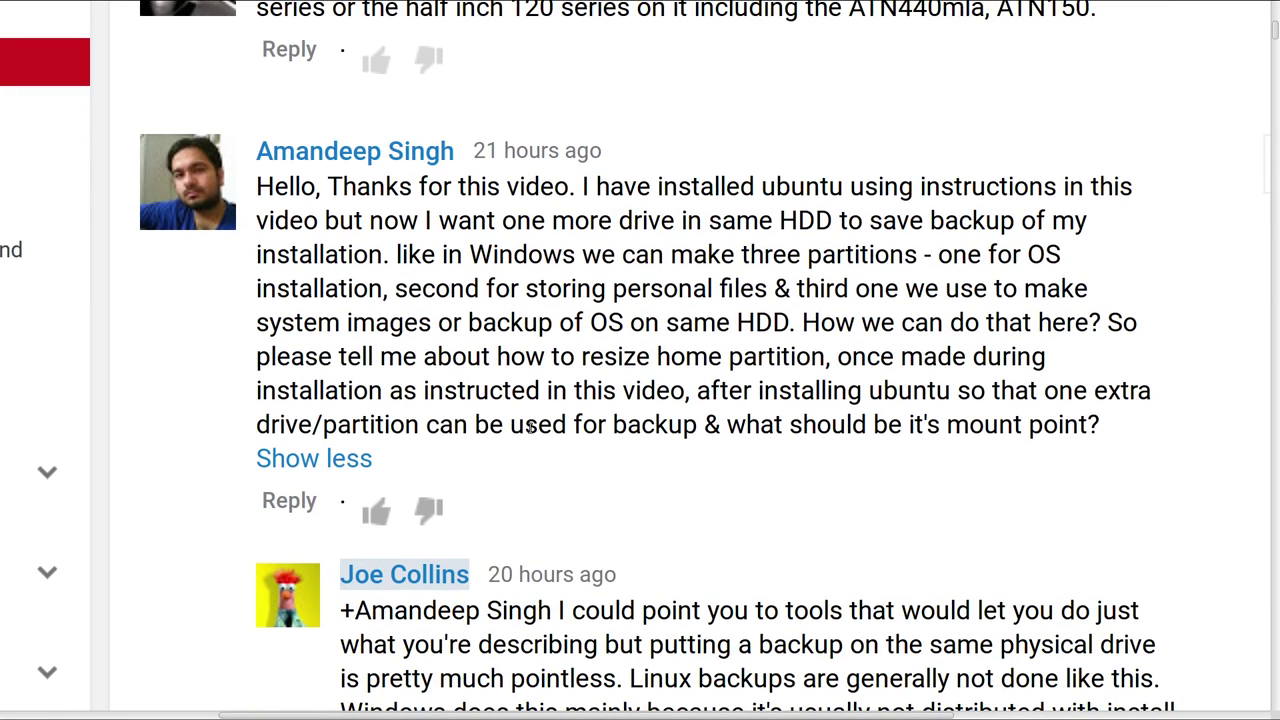
scroll(530, 425, "down", 1)
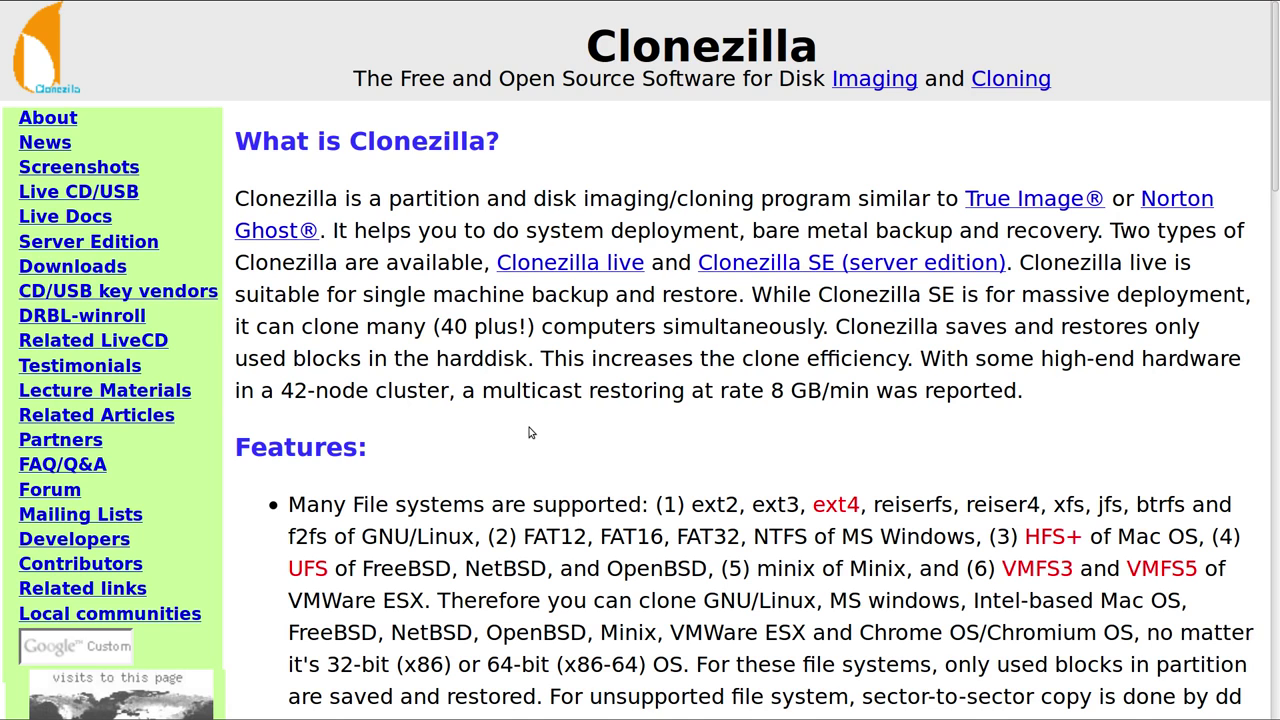
Step: Close the Clonezilla page and restore the VirtualBox Manager window from the taskbar
key("alt+F4")
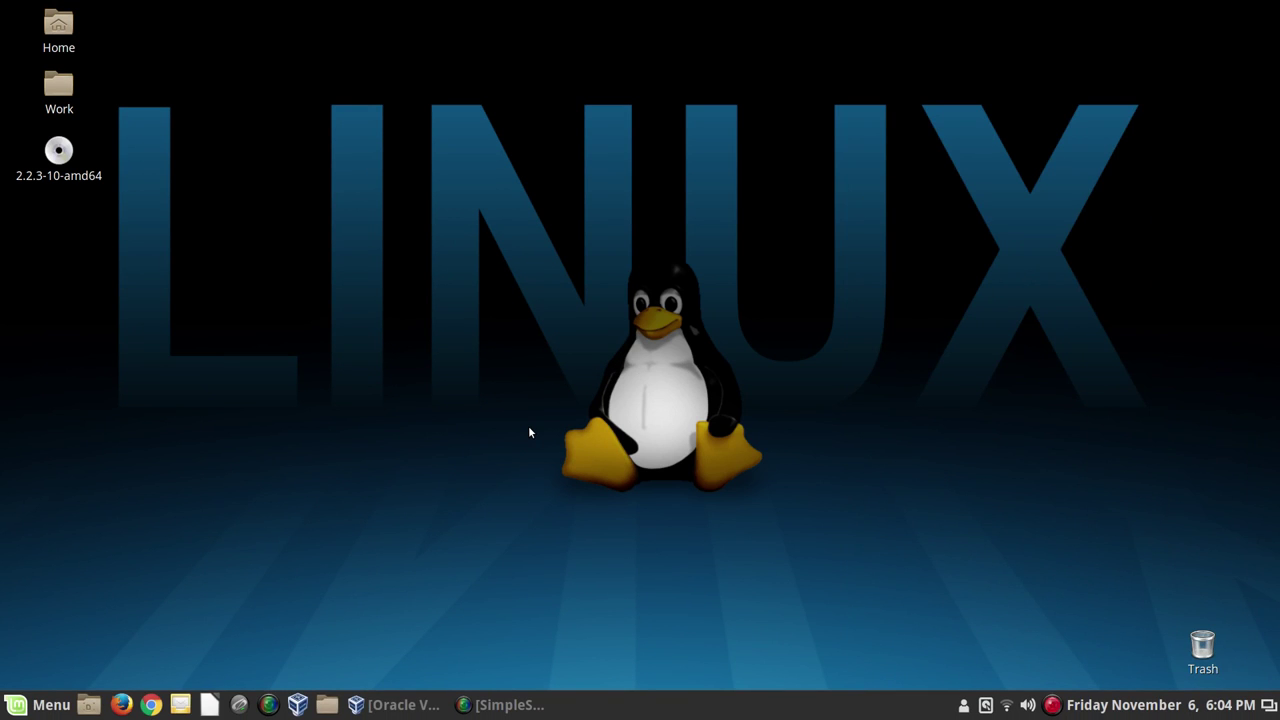
left_click(398, 704)
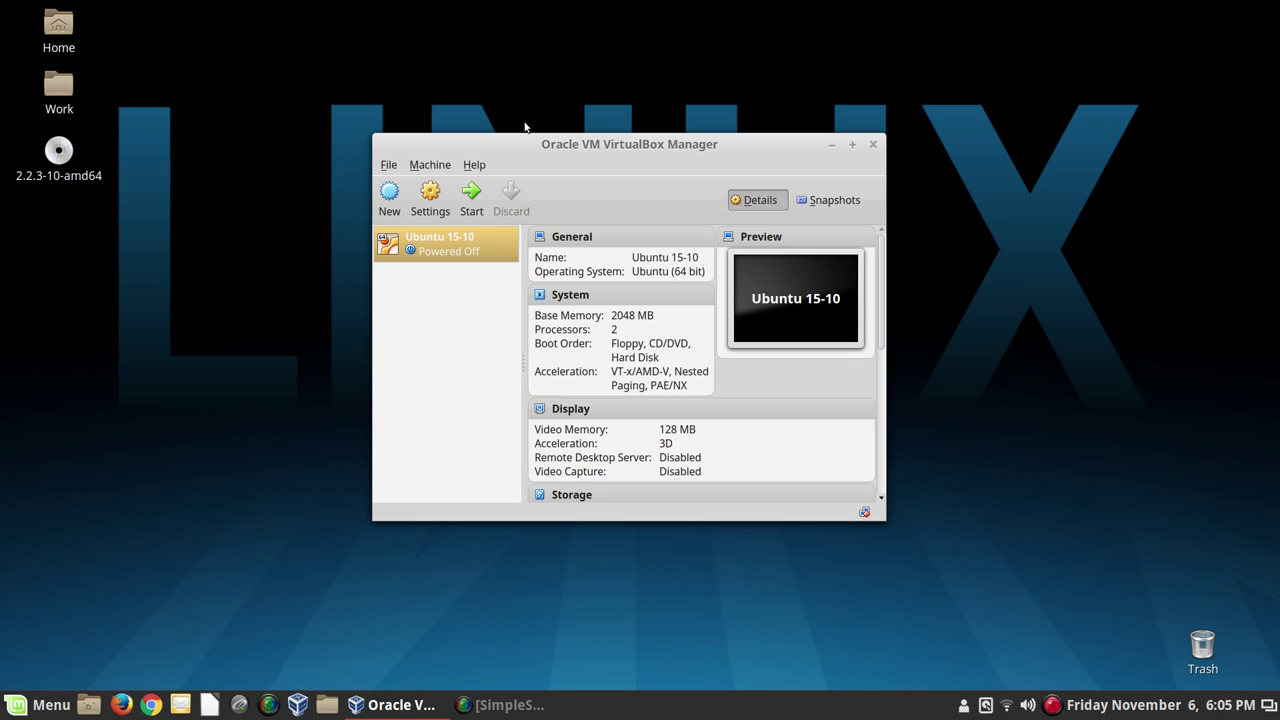
Step: Start the Ubuntu 15-10 VM, halt the countdown, and boot 'Clonezilla live (Default settings)'
left_click(474, 204)
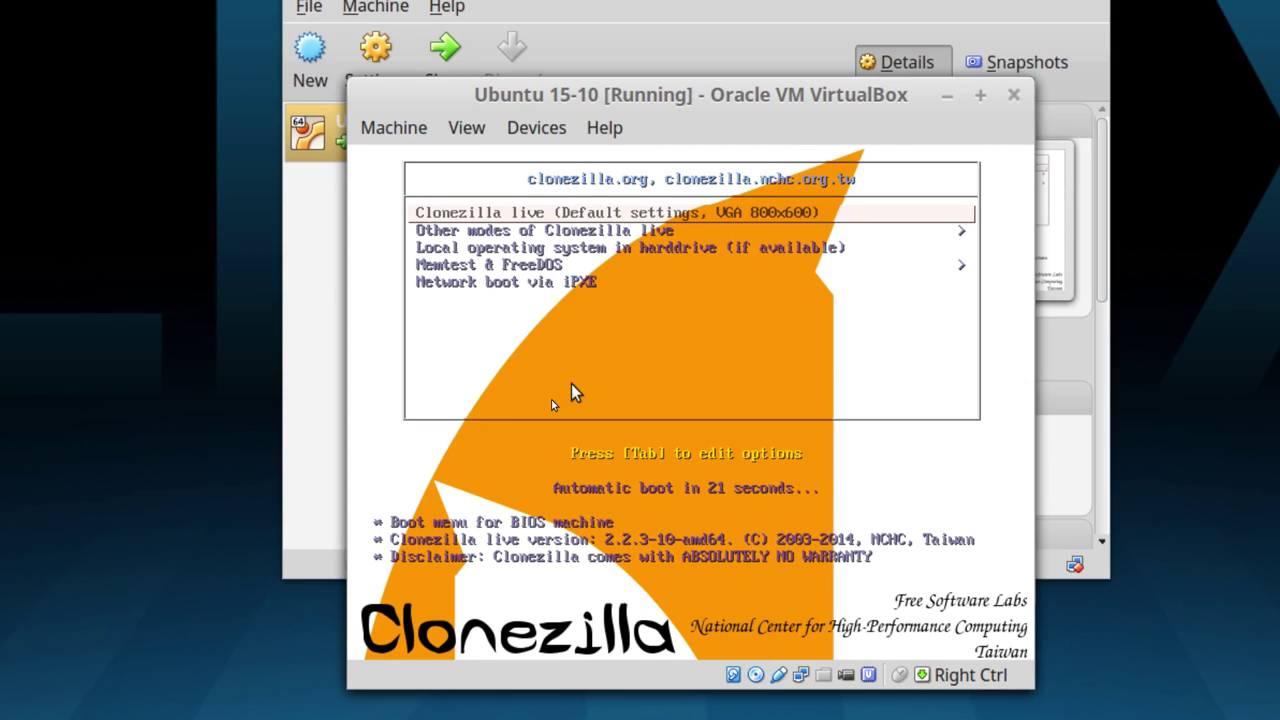
key("Up")
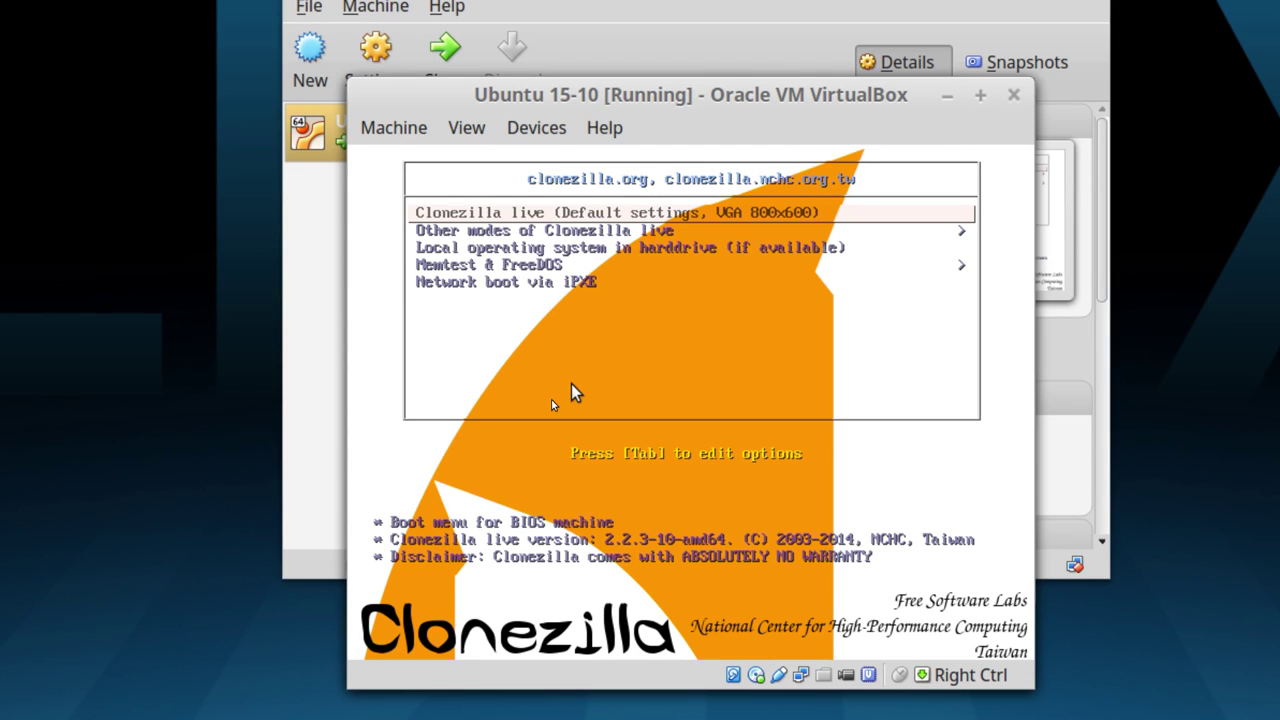
key("Return")
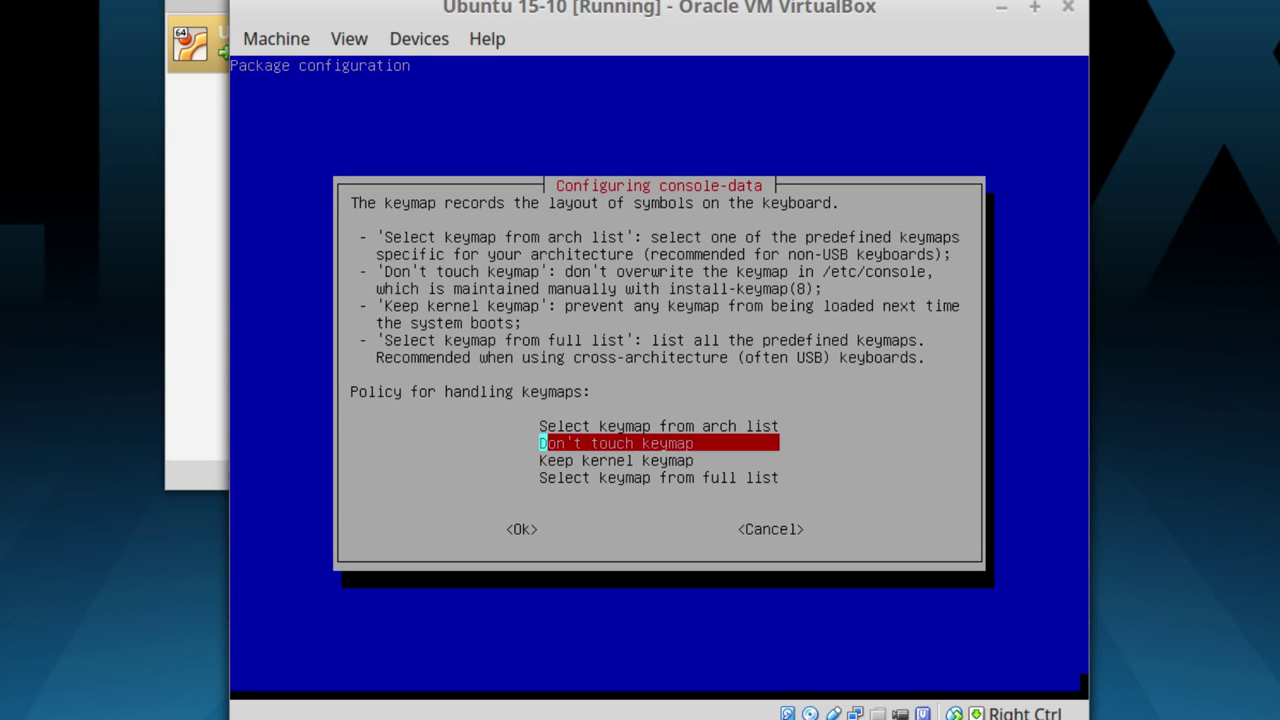
Step: Accept "Don't touch keymap" in the Configuring console-data dialog
key("Return")
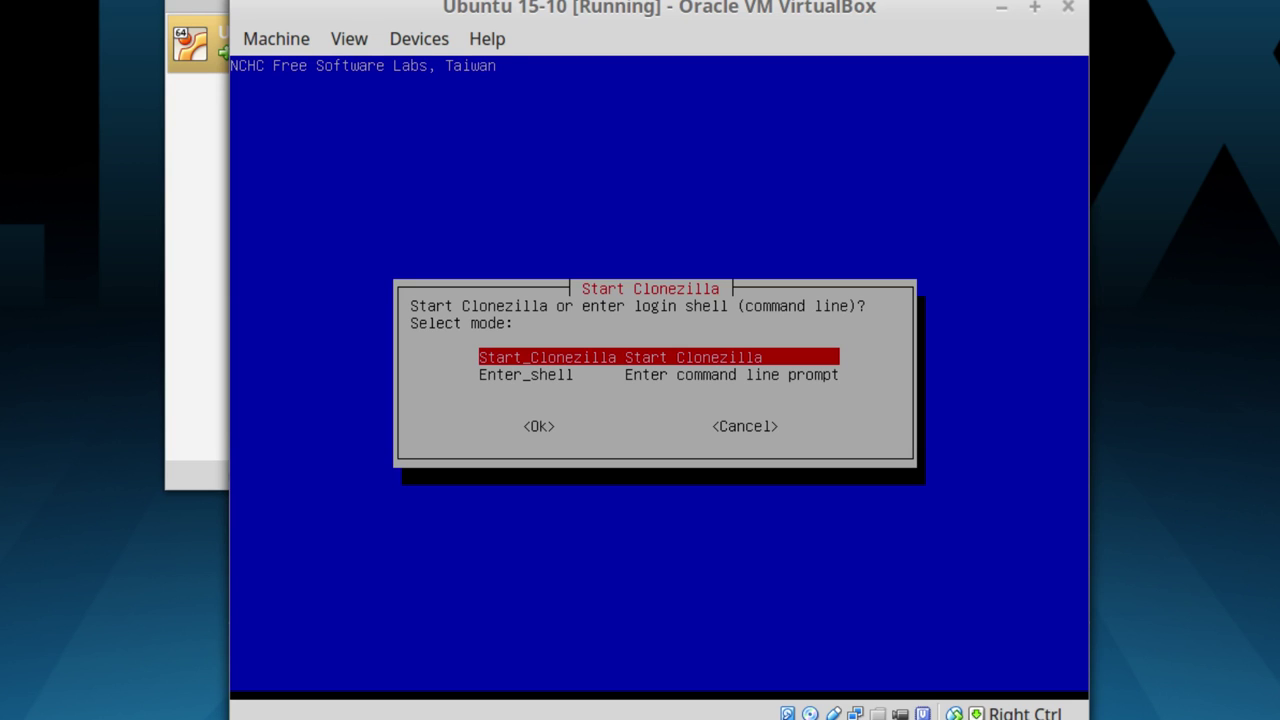
Step: Choose Start_Clonezilla rather than the command shell
key("Return")
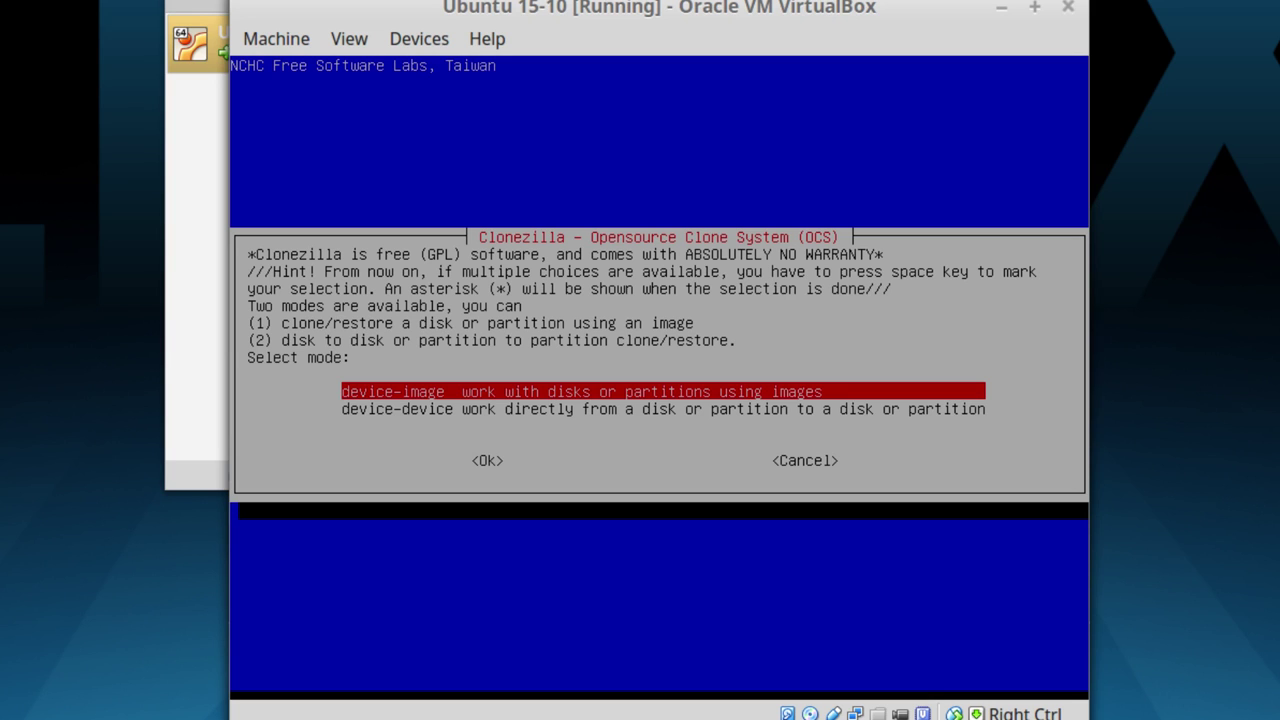
Step: Select the device-image mode in Clonezilla
key("Return")
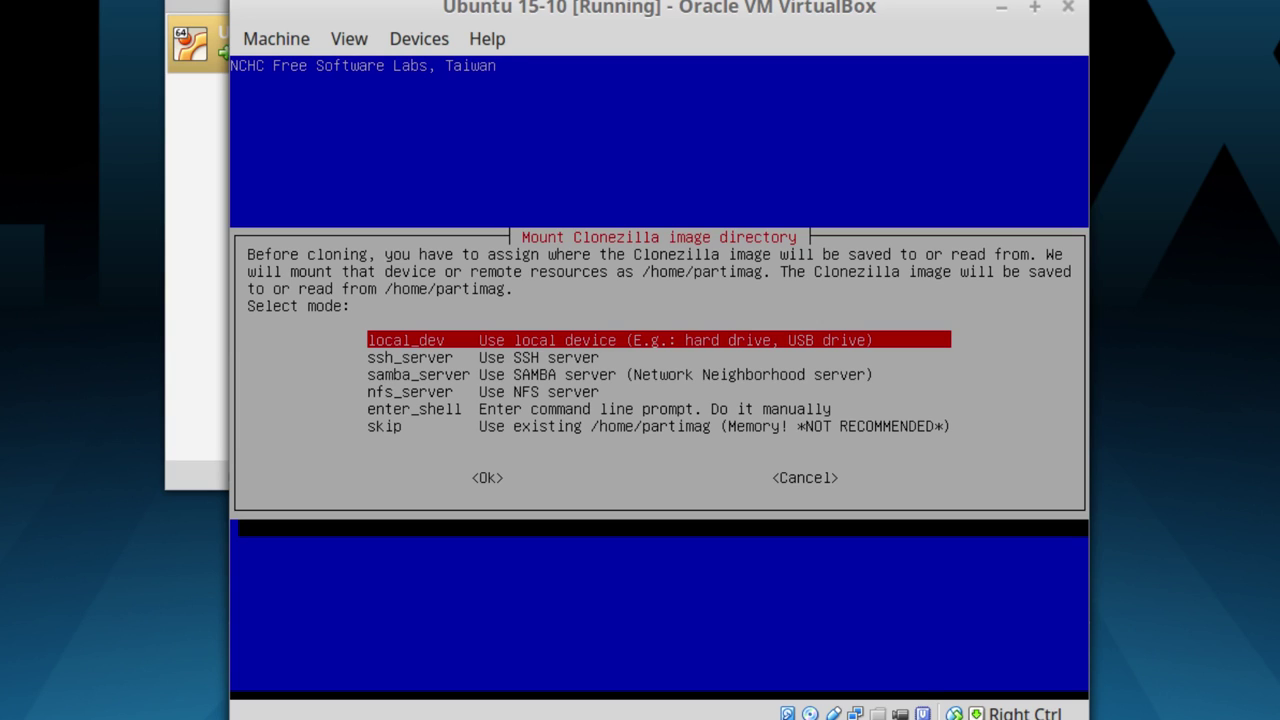
Step: Choose local_dev for the image directory and continue past the USB device prompt
key("Return")
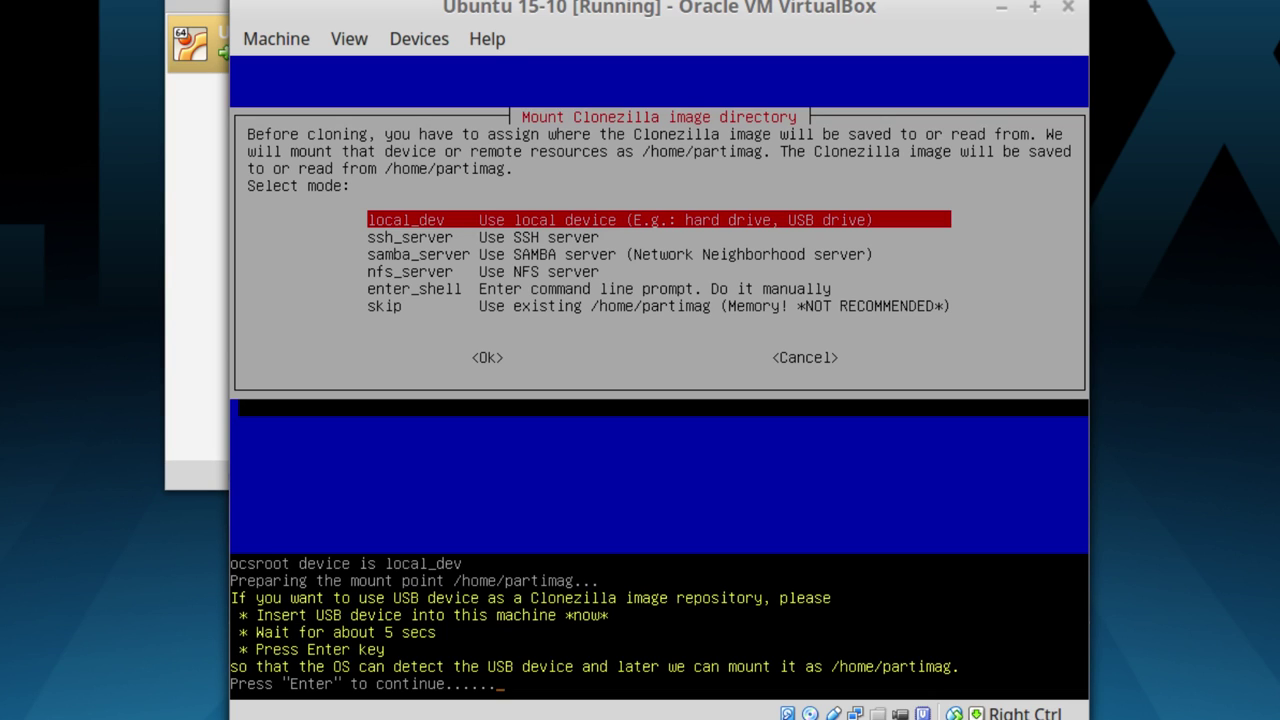
key("Return")
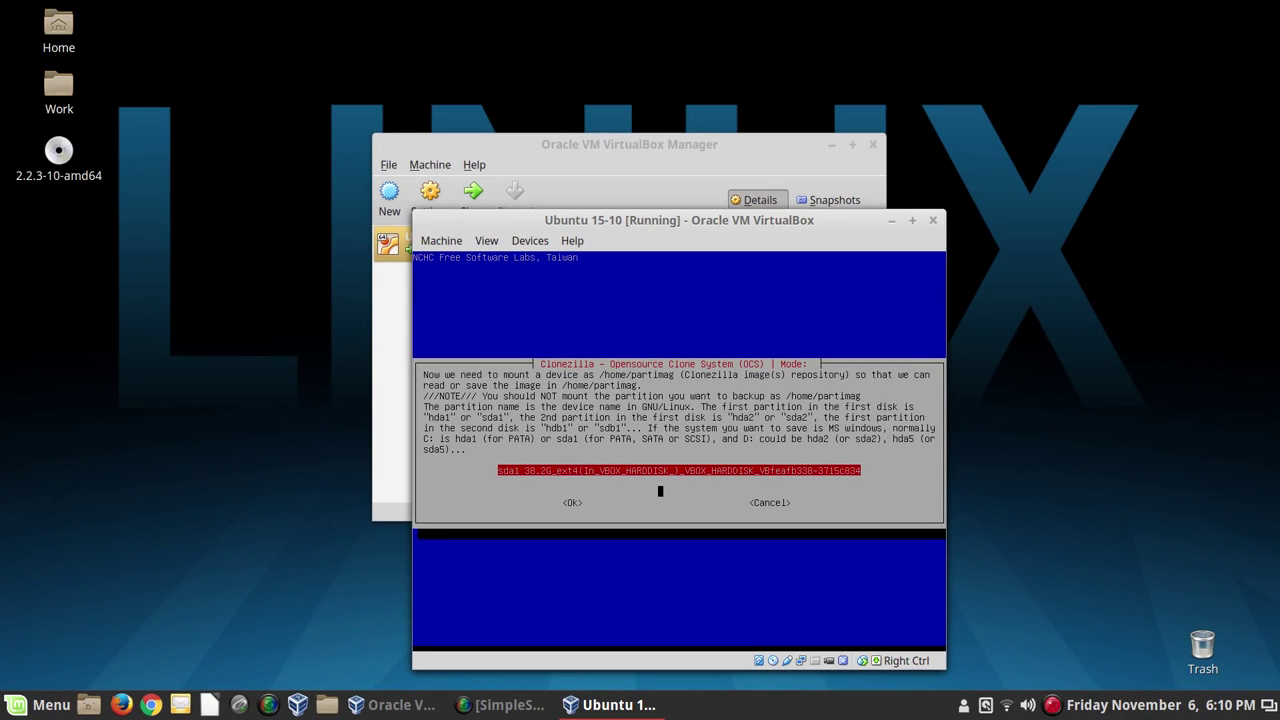
Step: Release the VM's focus at the /home/partimag sda1 selection screen
left_click(226, 173)
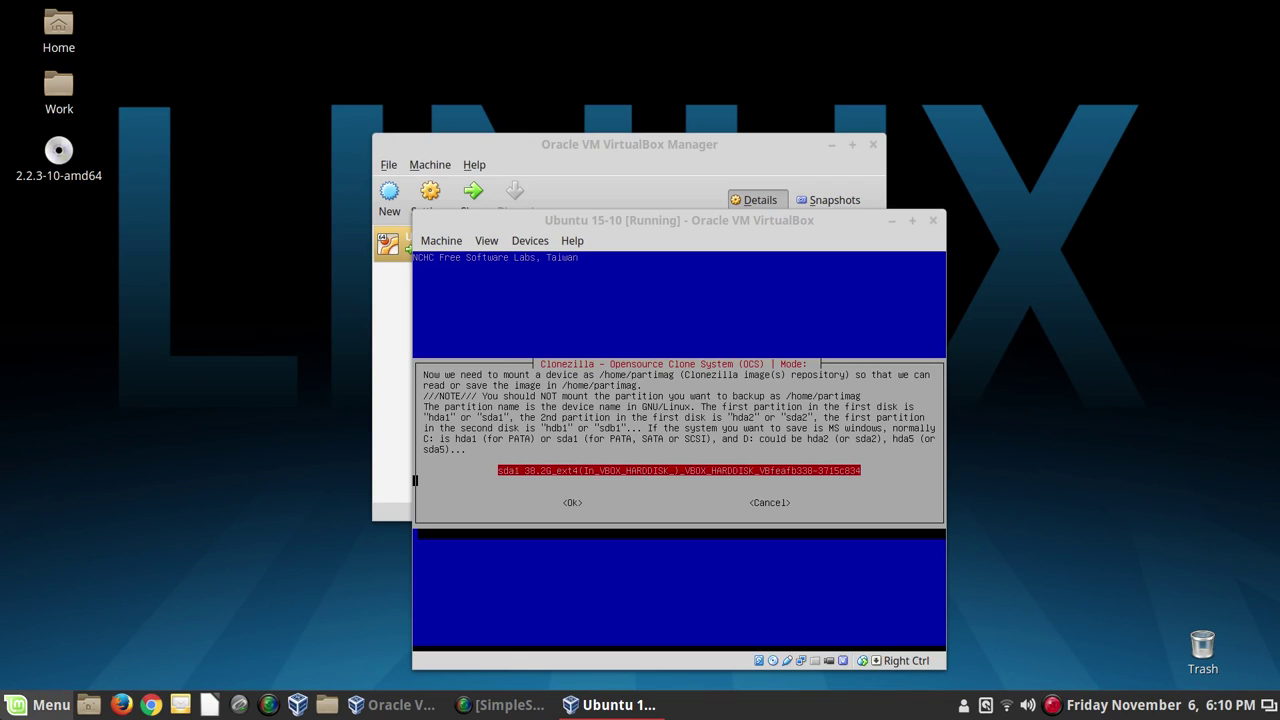
Step: Launch Disk Usage Analyzer via a 'disk' Mint Menu search and scan the Storage drive
left_click(40, 704)
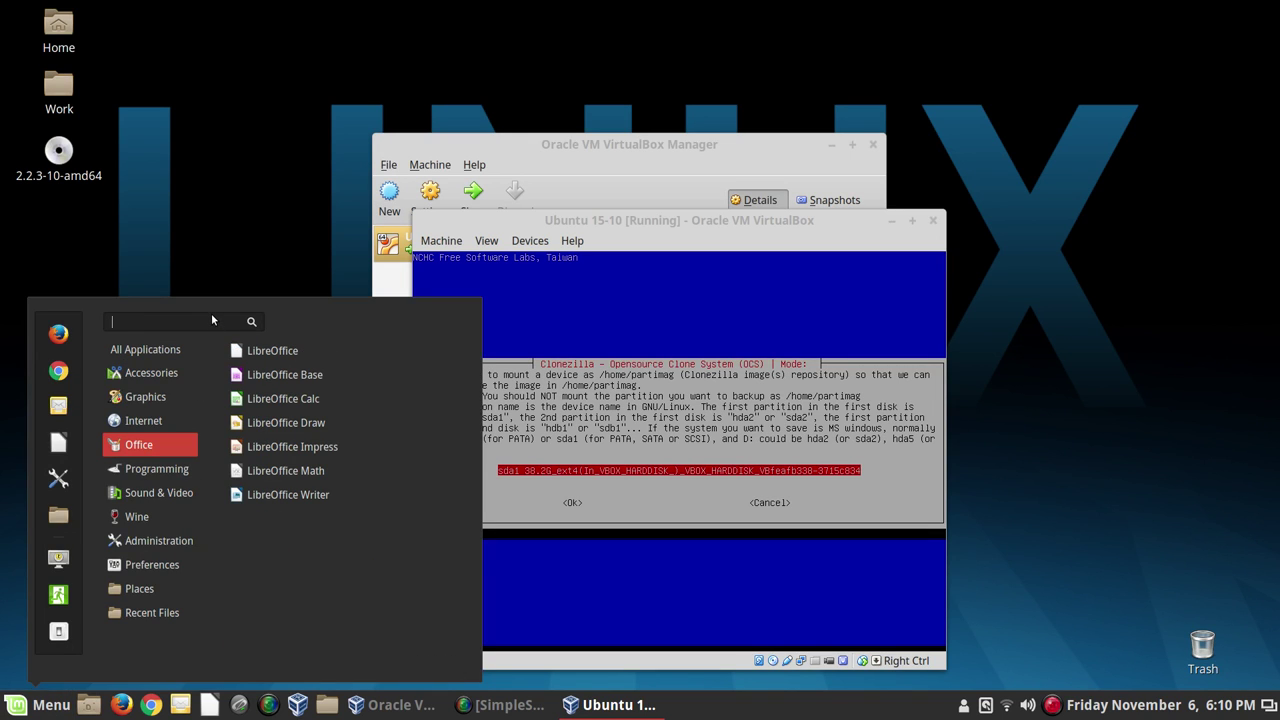
type("disk")
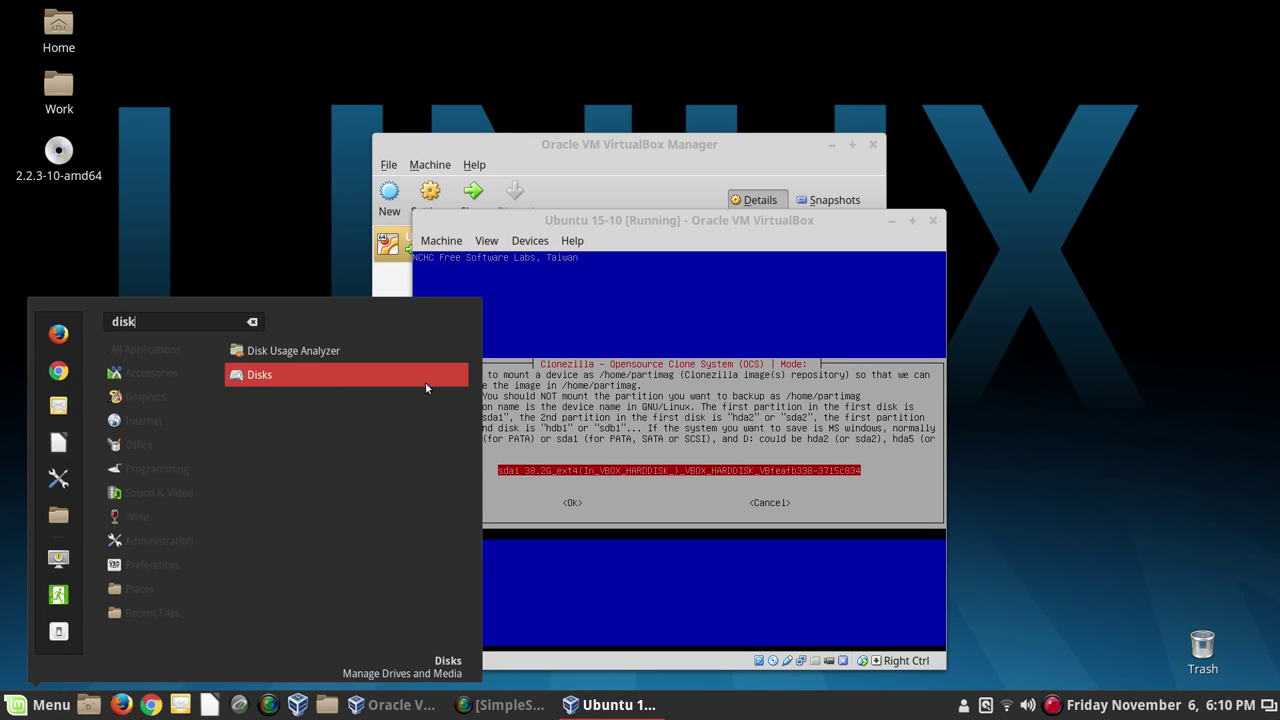
left_click(399, 355)
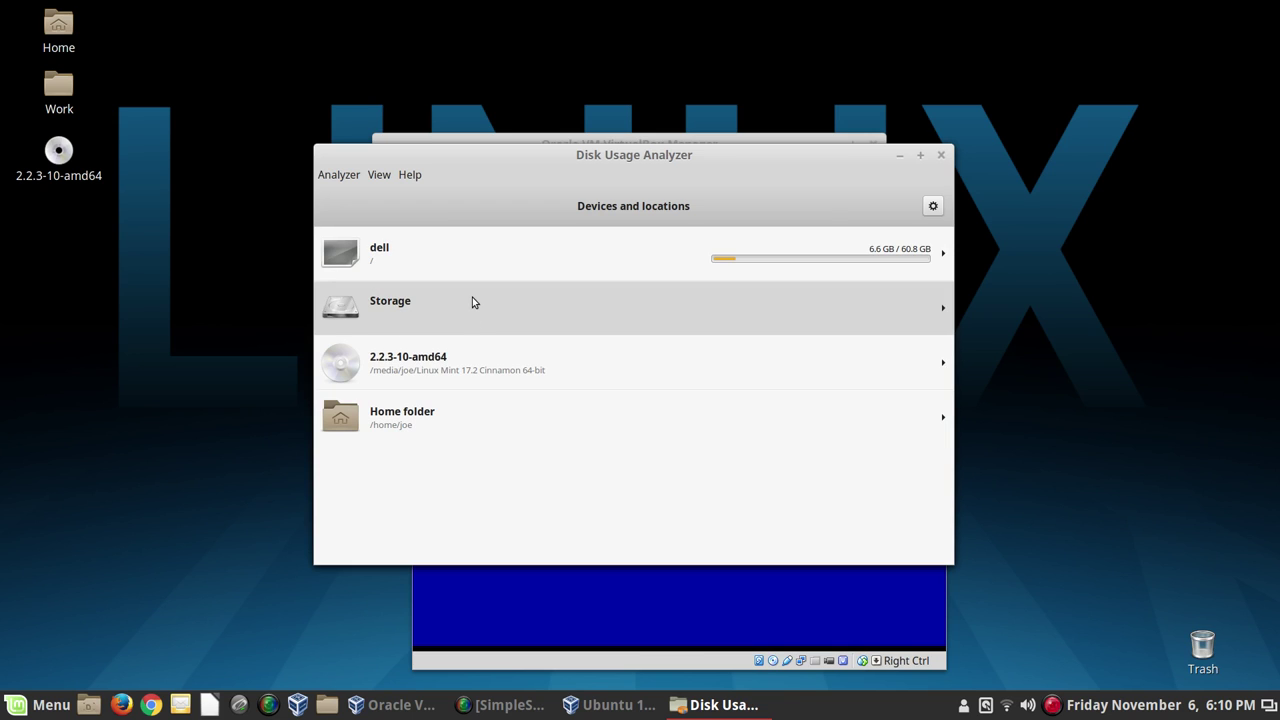
left_click(480, 321)
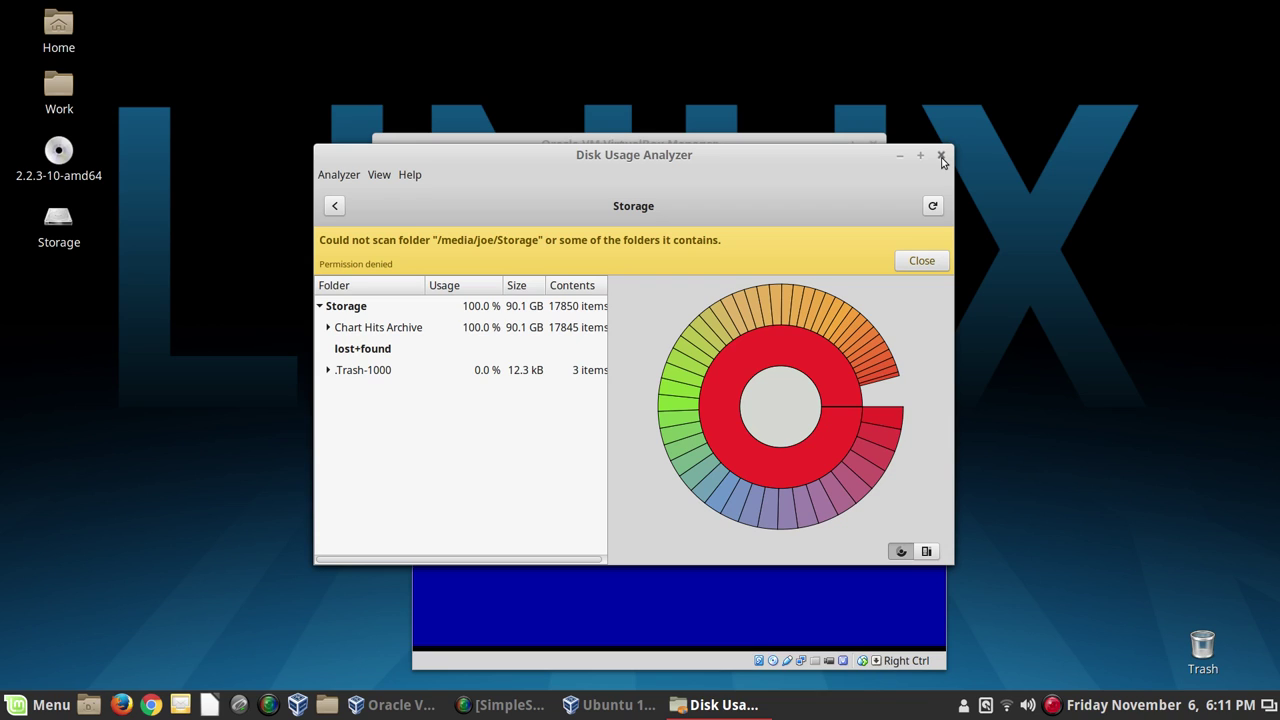
Step: Check the Chart Hits Archive and .Trash-1000 (12.3 kB) usage breakdowns, then close Disk Usage Analyzer
left_click(568, 330)
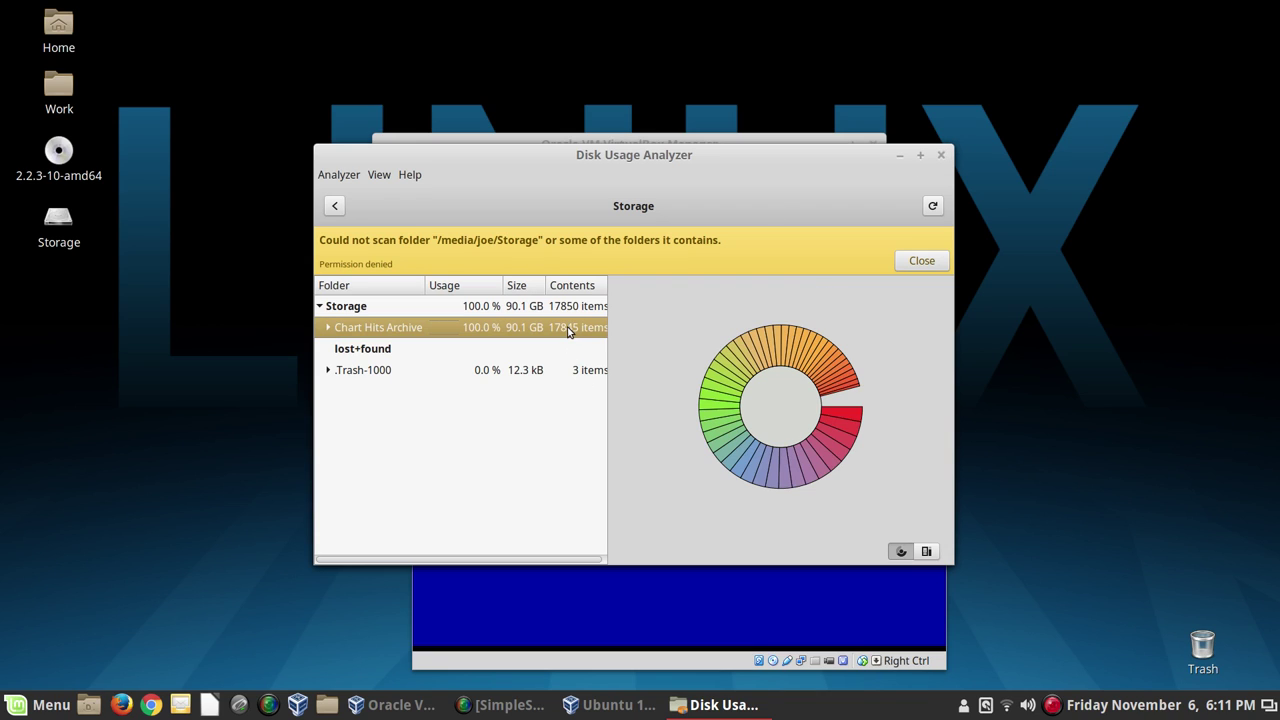
left_click(547, 378)
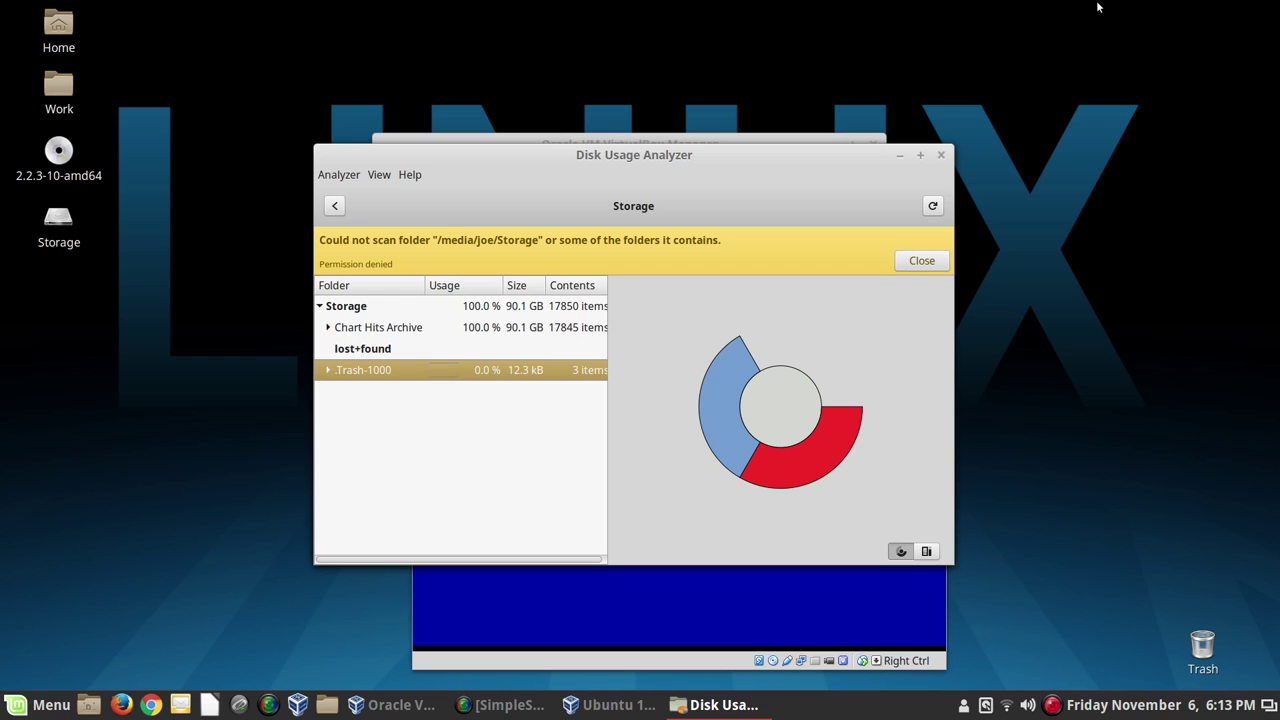
left_click(940, 156)
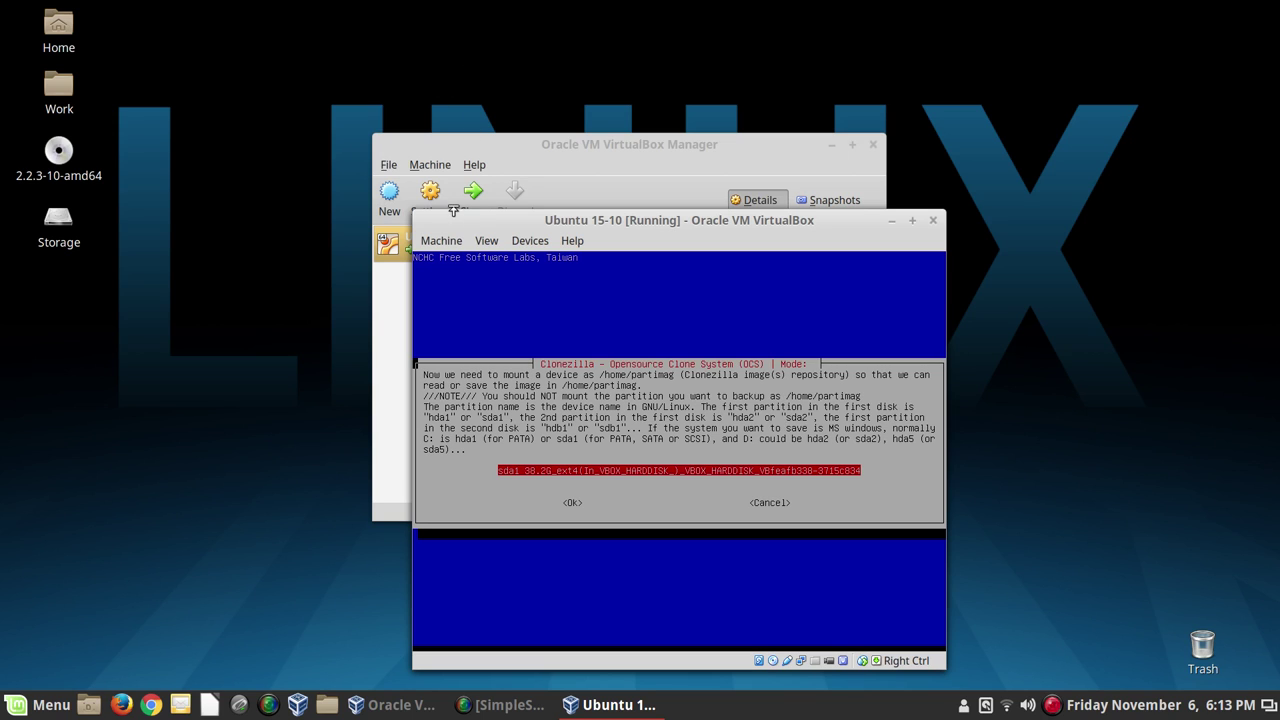
Step: Shut down the Ubuntu 15-10 VM using Machine > Close with 'Power off the machine'
left_click(450, 241)
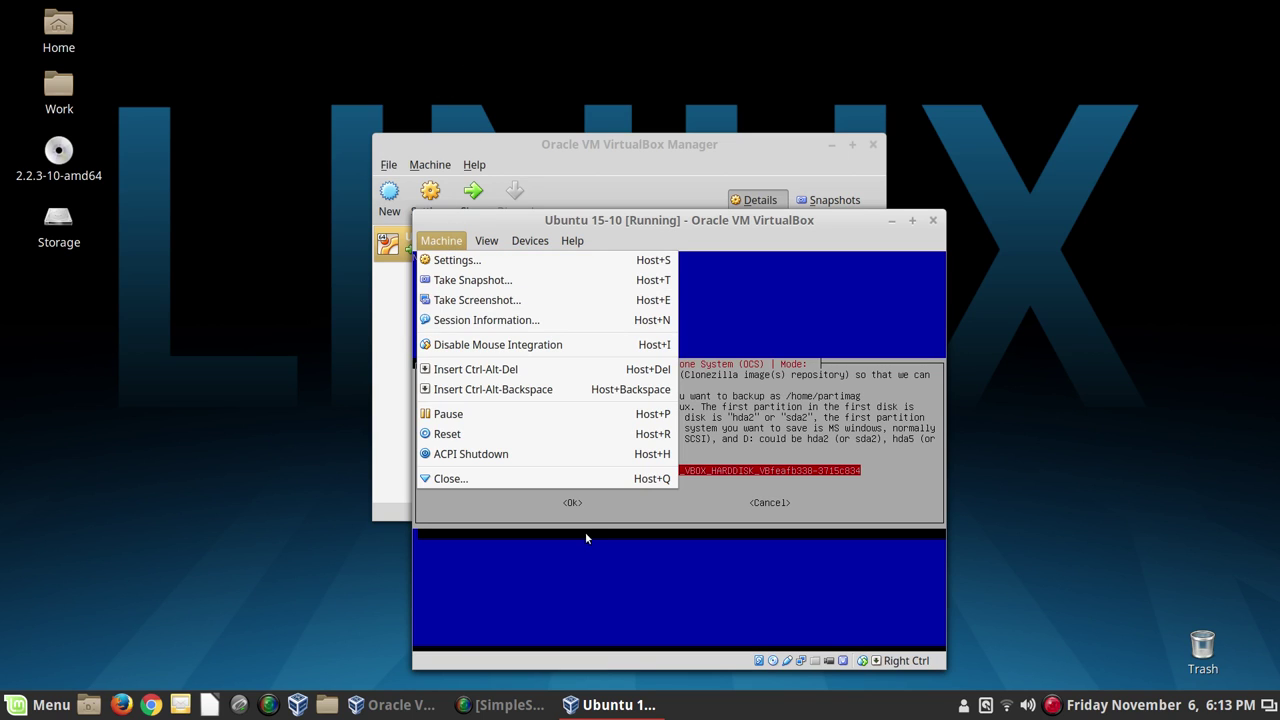
left_click(581, 487)
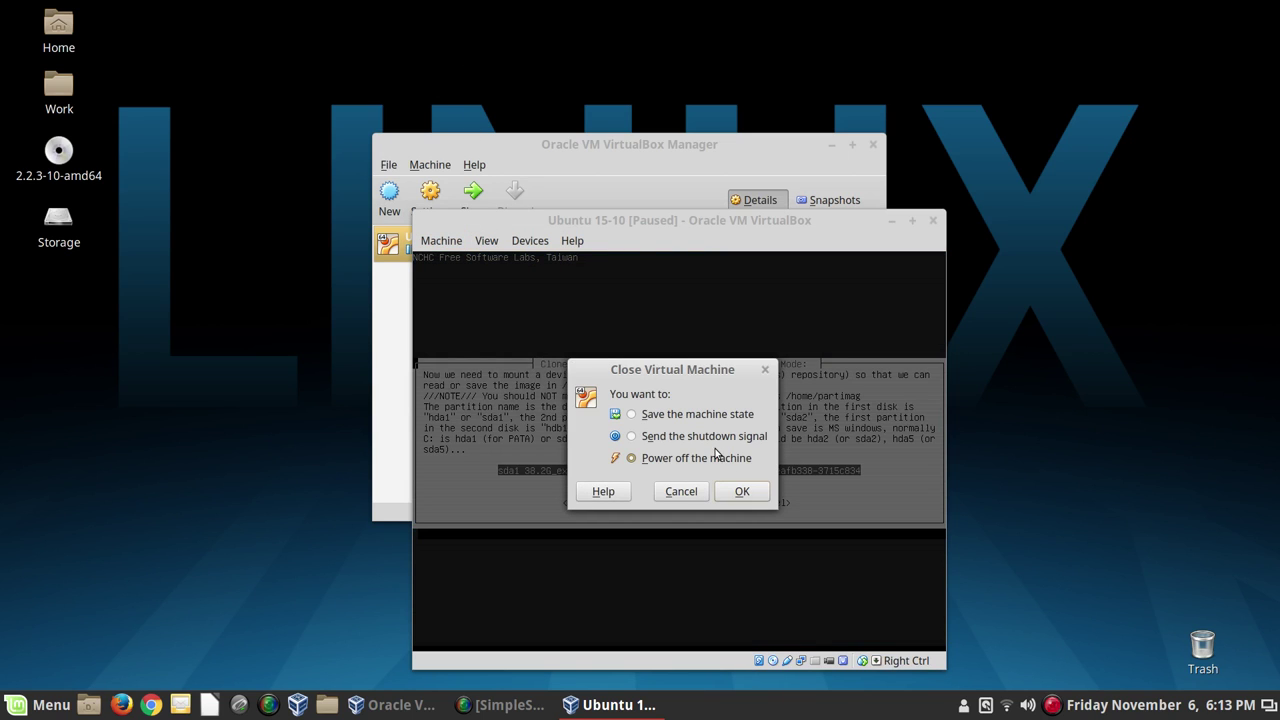
left_click(748, 492)
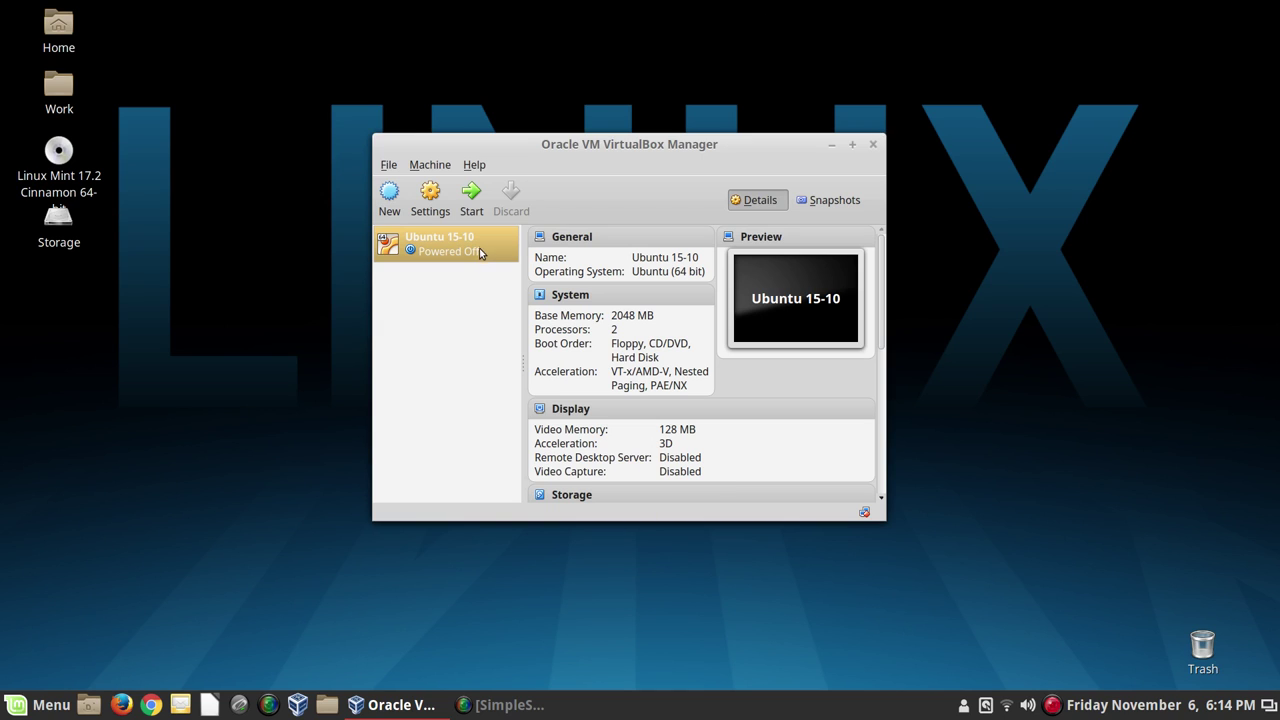
Step: Start the selected Ubuntu 15-10 machine from VirtualBox Manager to boot Linux Mint 17.2
left_click(475, 205)
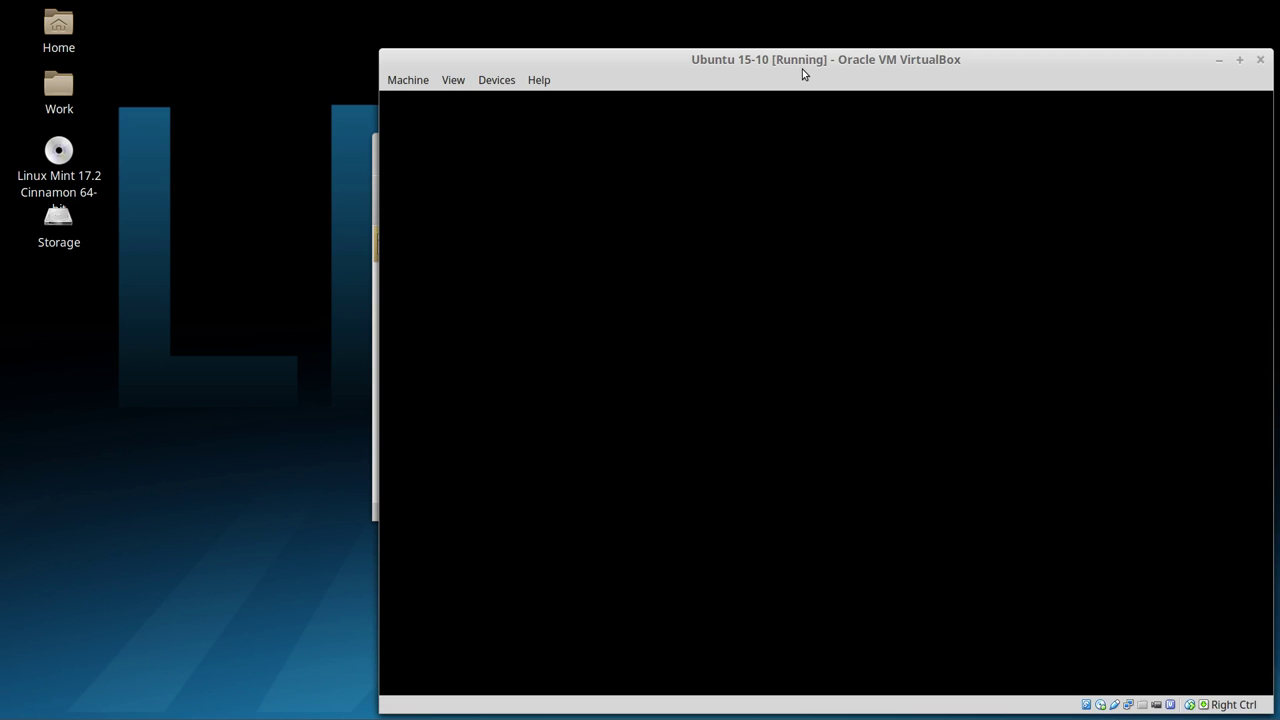
left_click_drag(792, 70, 614, 54)
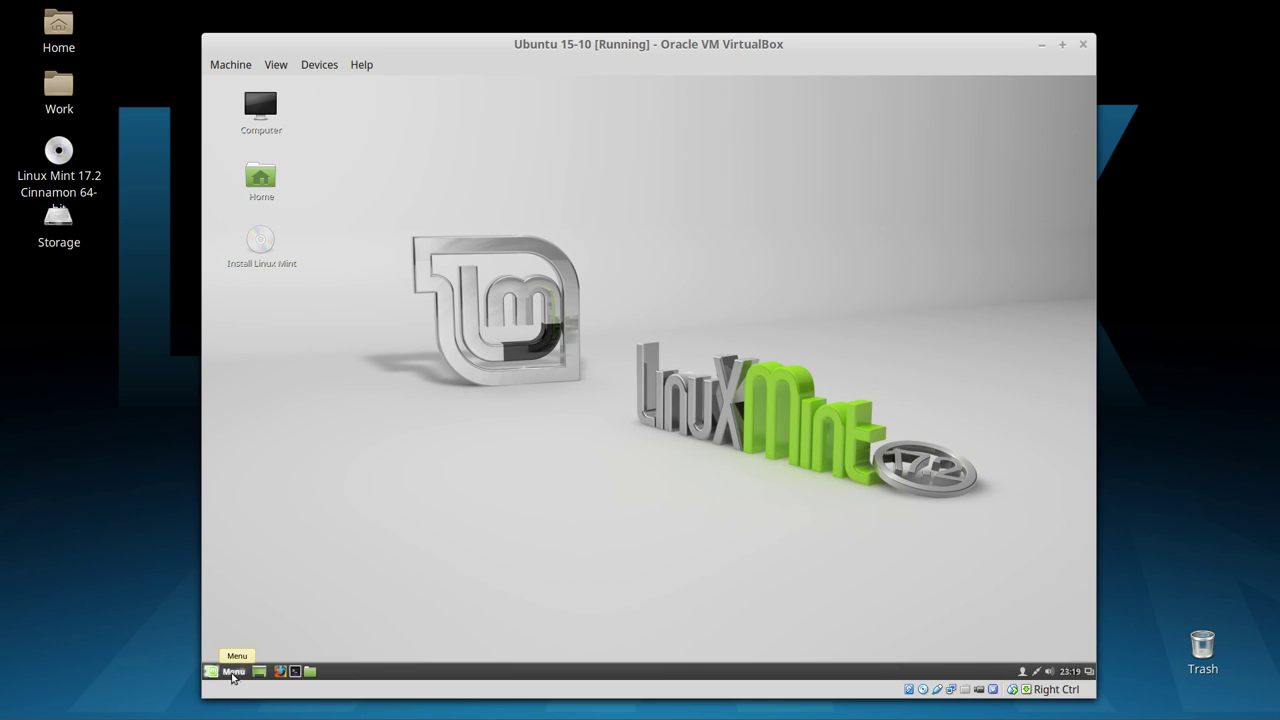
Step: Raise the Mint Fonts text scaling factor from 1.0 to 1.3, then close System Settings
left_click(232, 672)
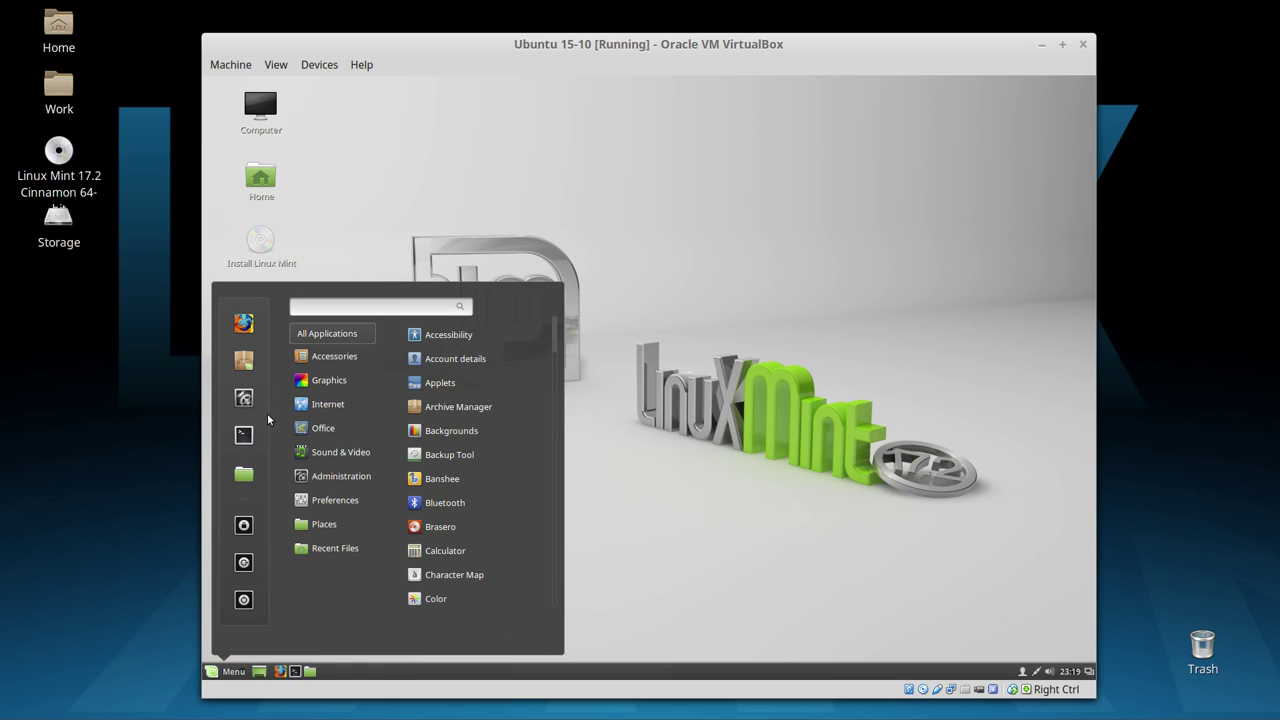
left_click(241, 407)
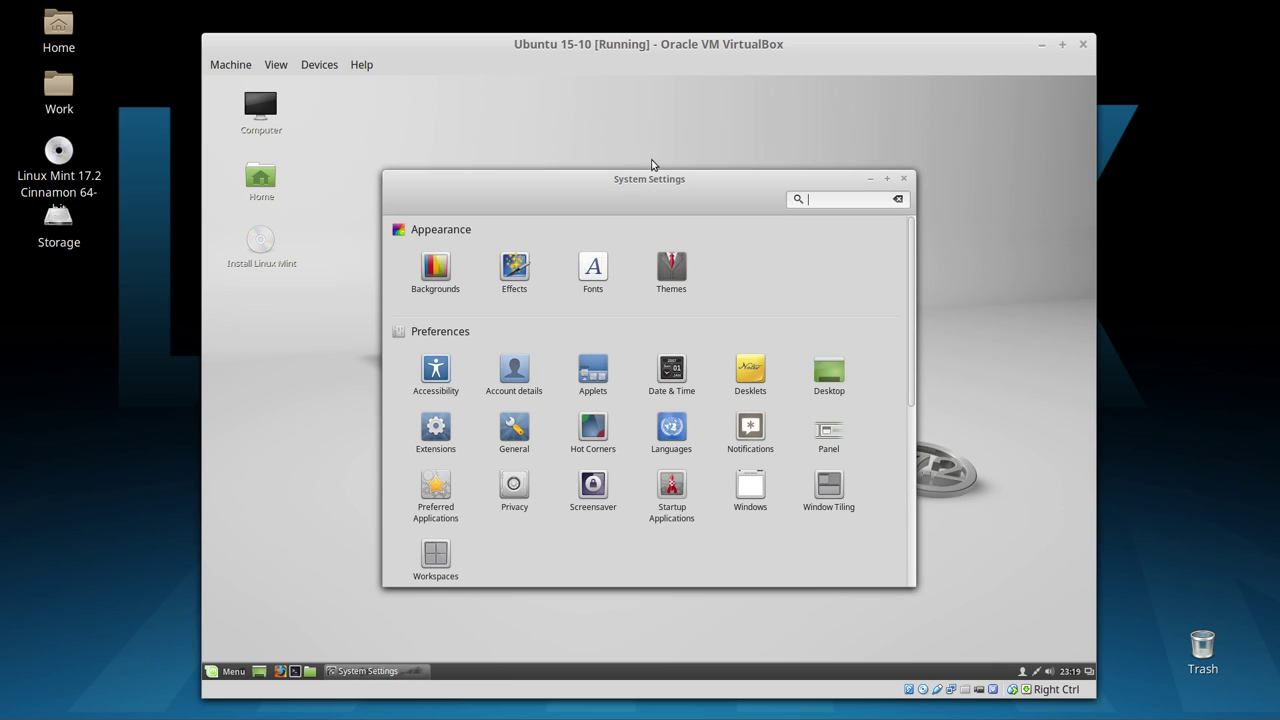
left_click(603, 284)
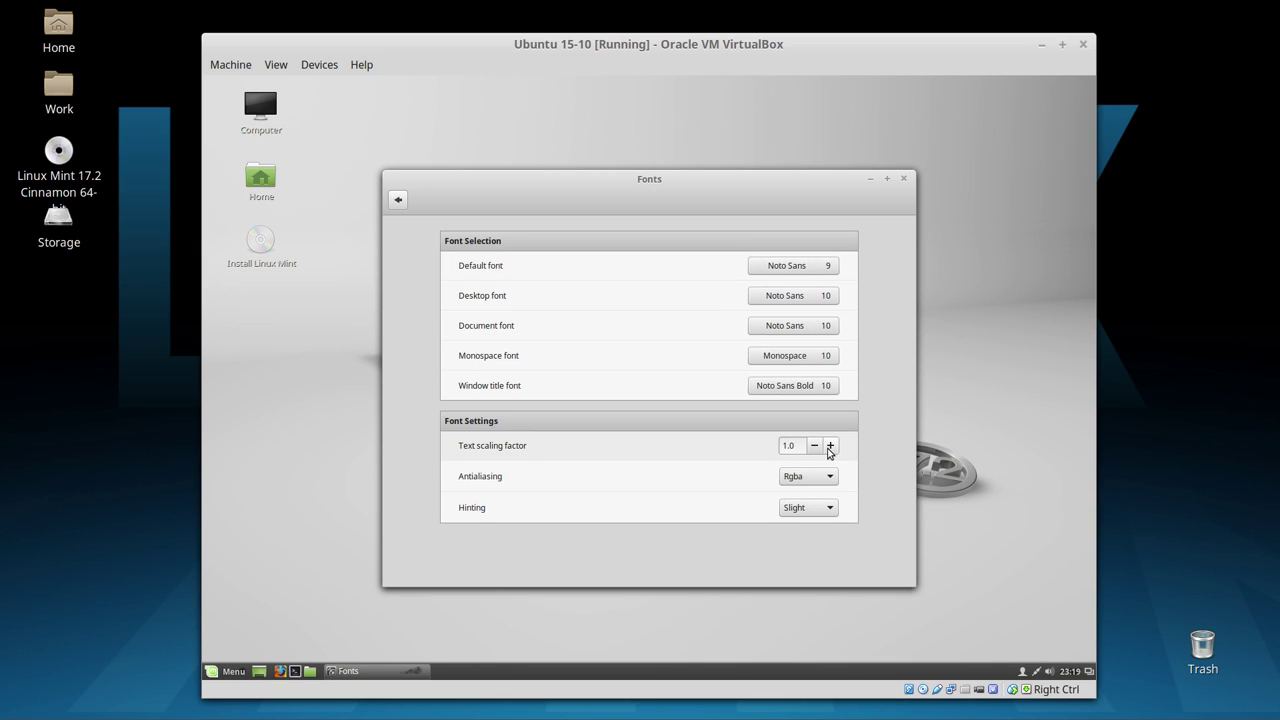
left_click(830, 446)
left_click(830, 446)
left_click(830, 446)
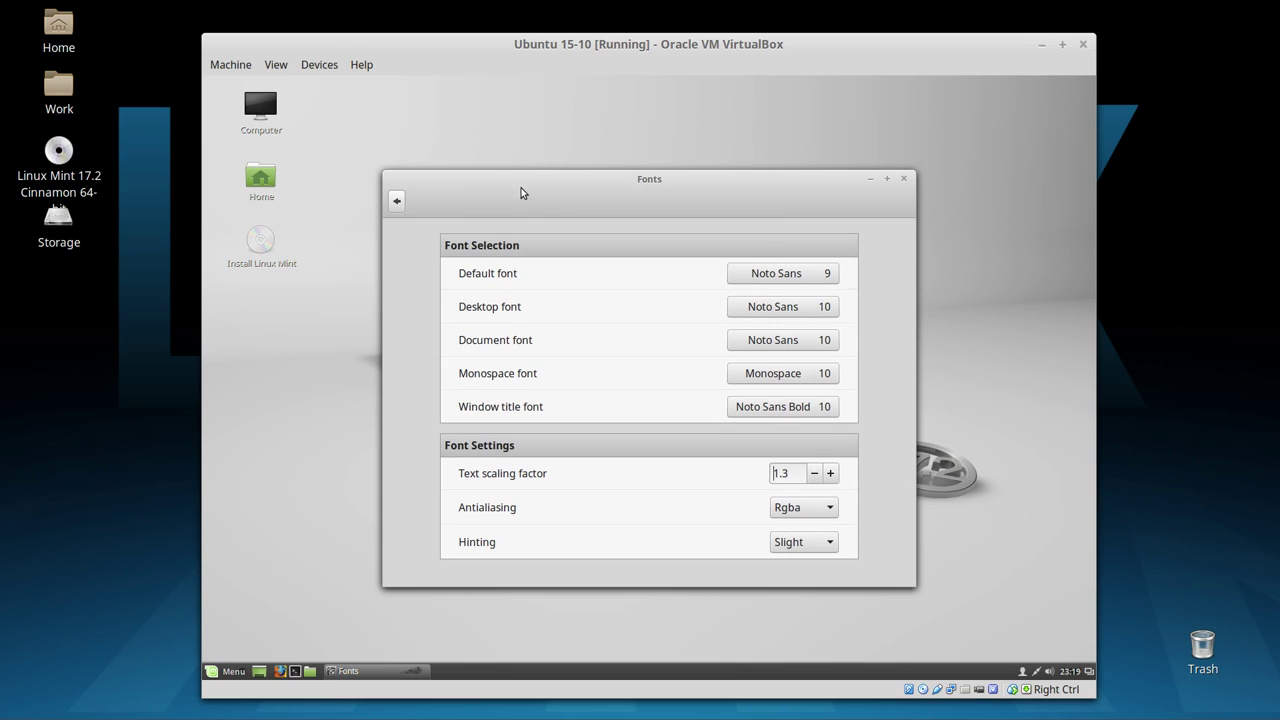
left_click(396, 201)
left_click(905, 178)
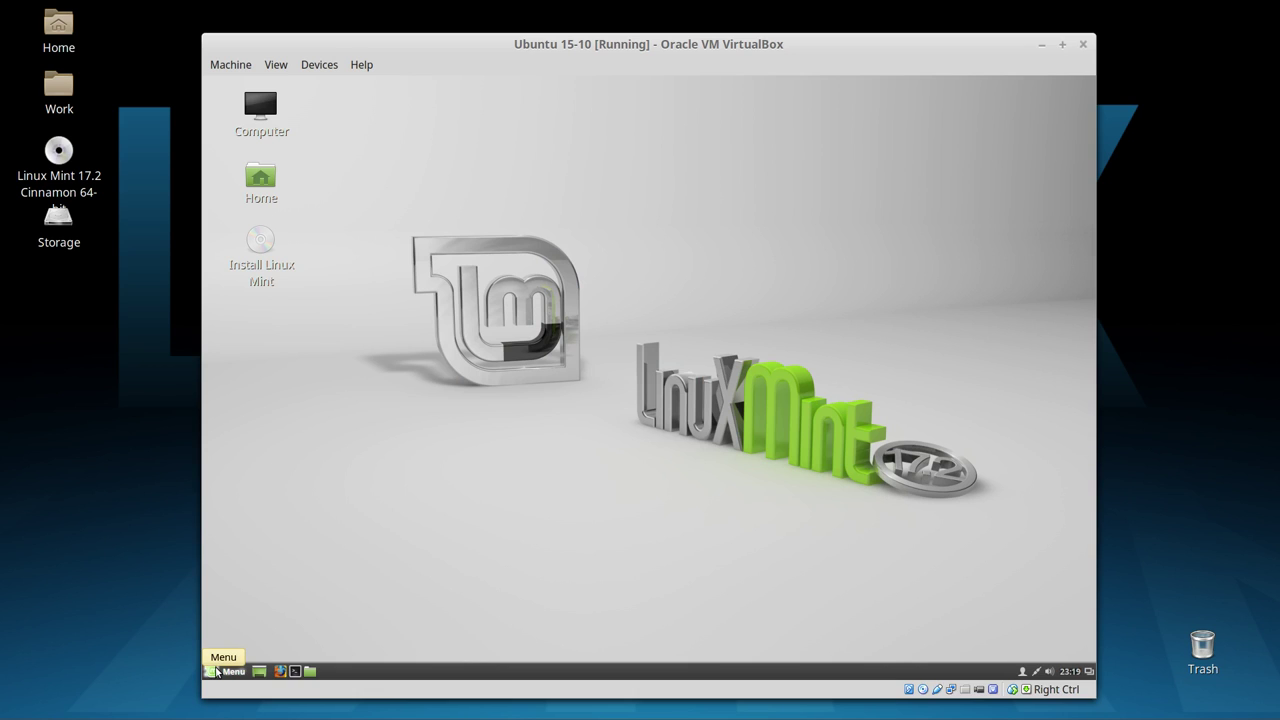
Step: Search the Mint menu for 'gparted' and launch GParted to view /dev/sda
left_click(217, 671)
mouse_move(374, 375)
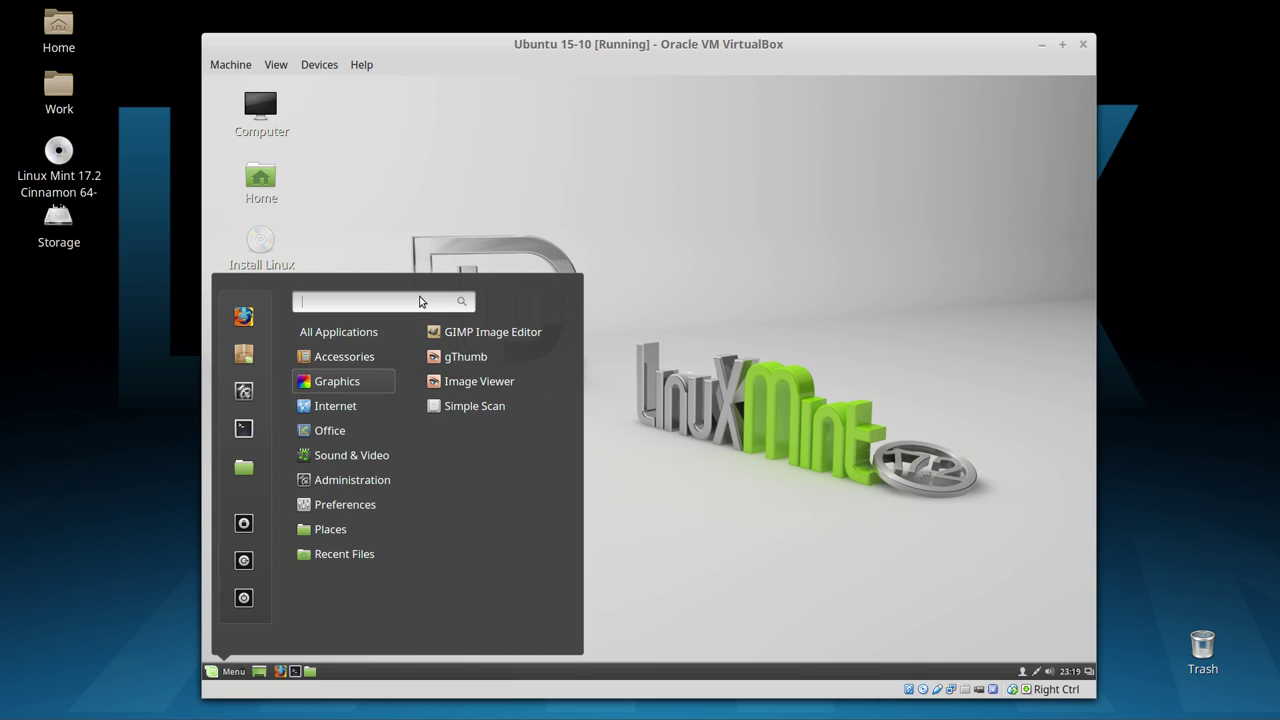
type("gparted")
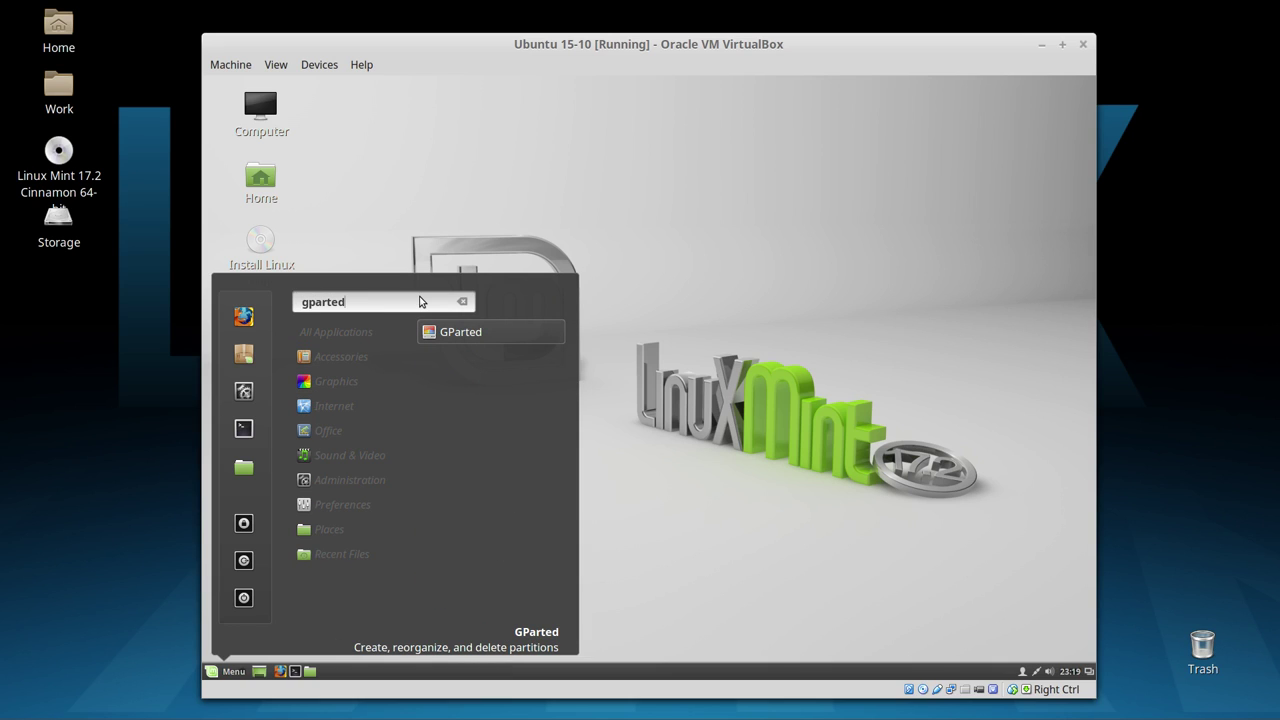
key("Return")
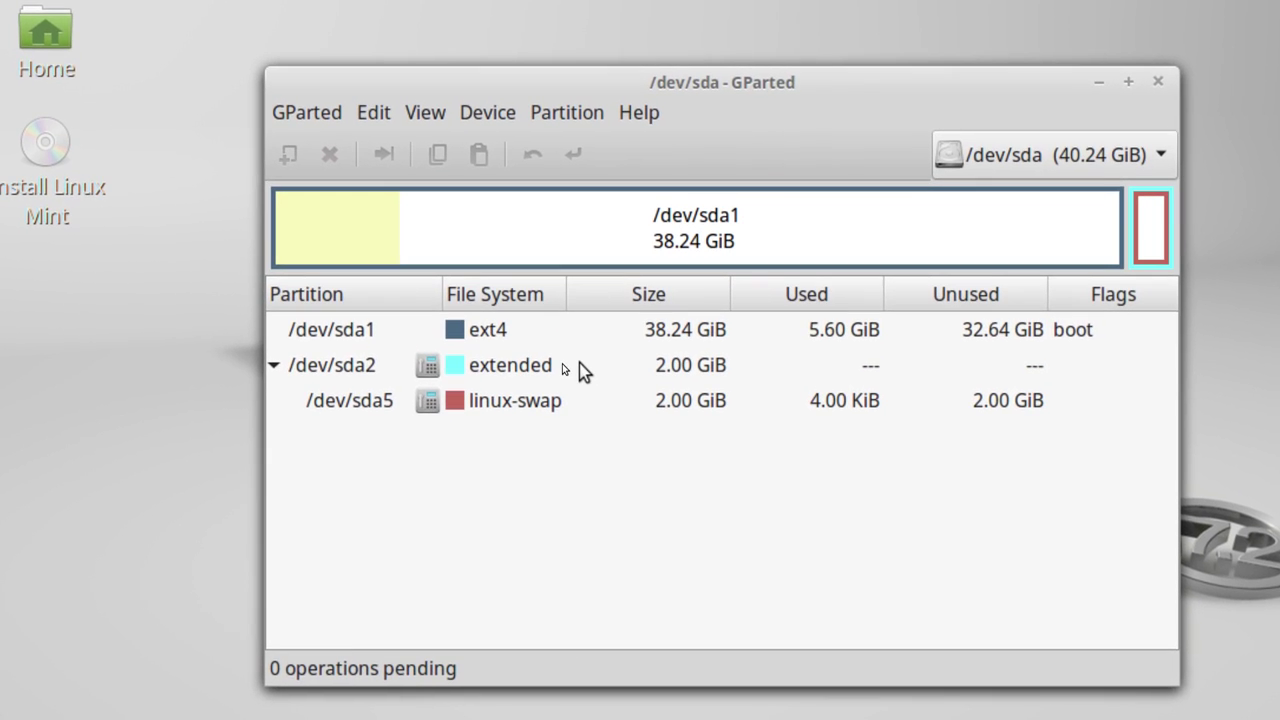
left_click(579, 370)
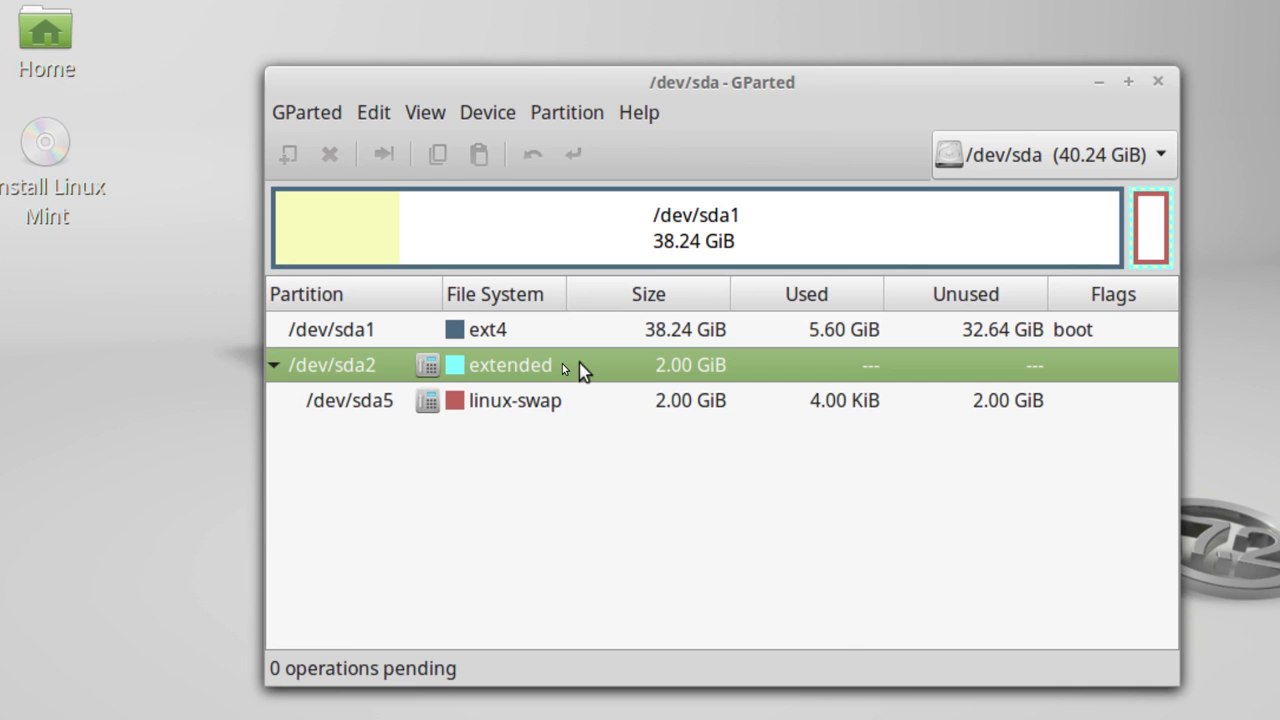
right_click(579, 370)
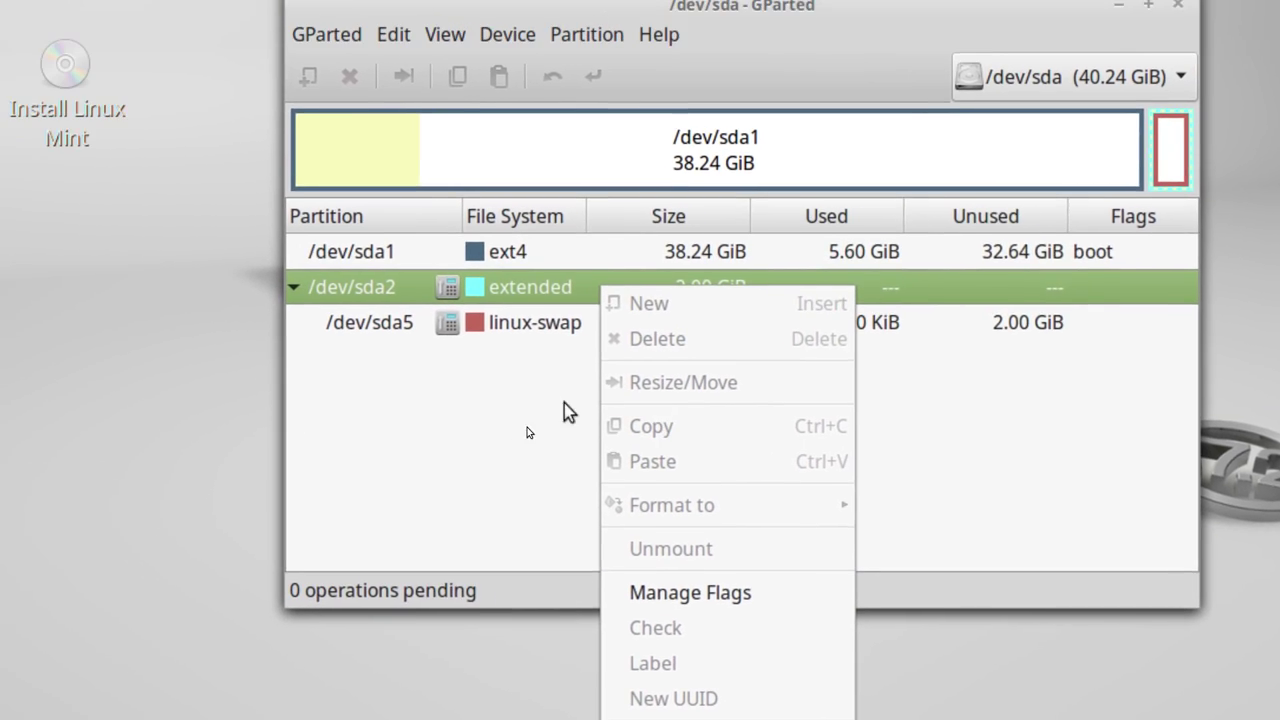
left_click(596, 287)
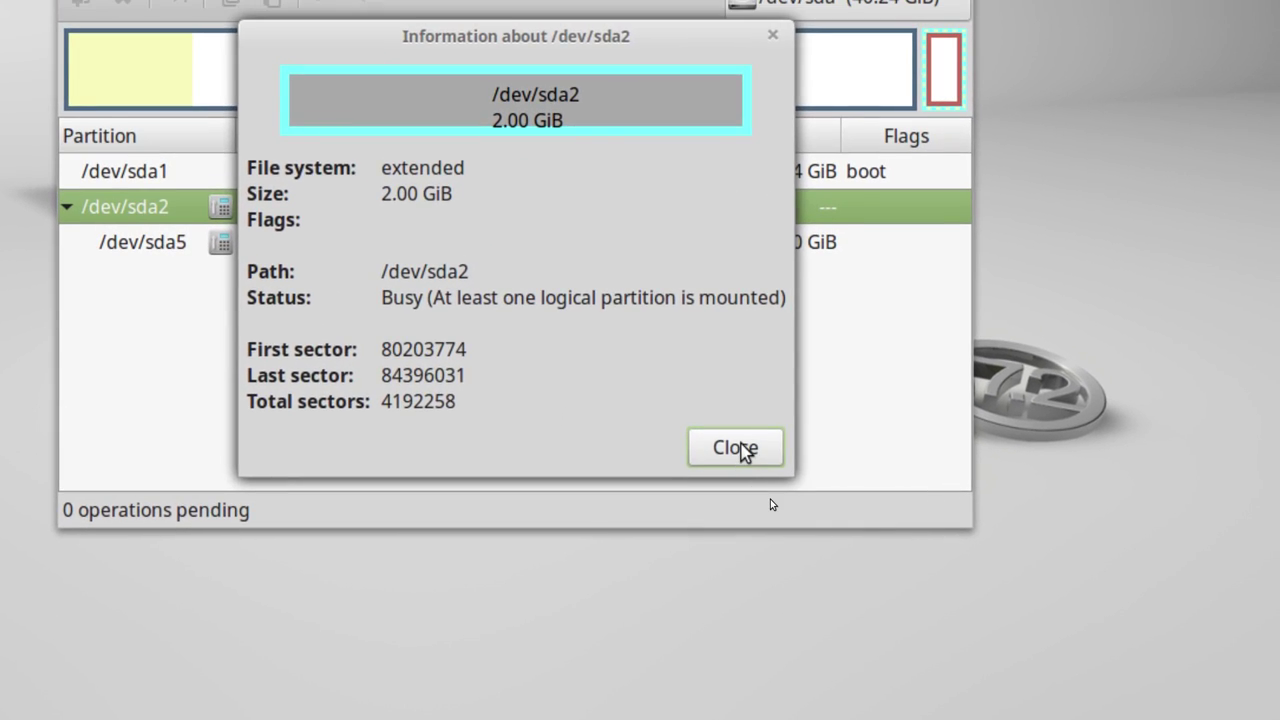
left_click(851, 474)
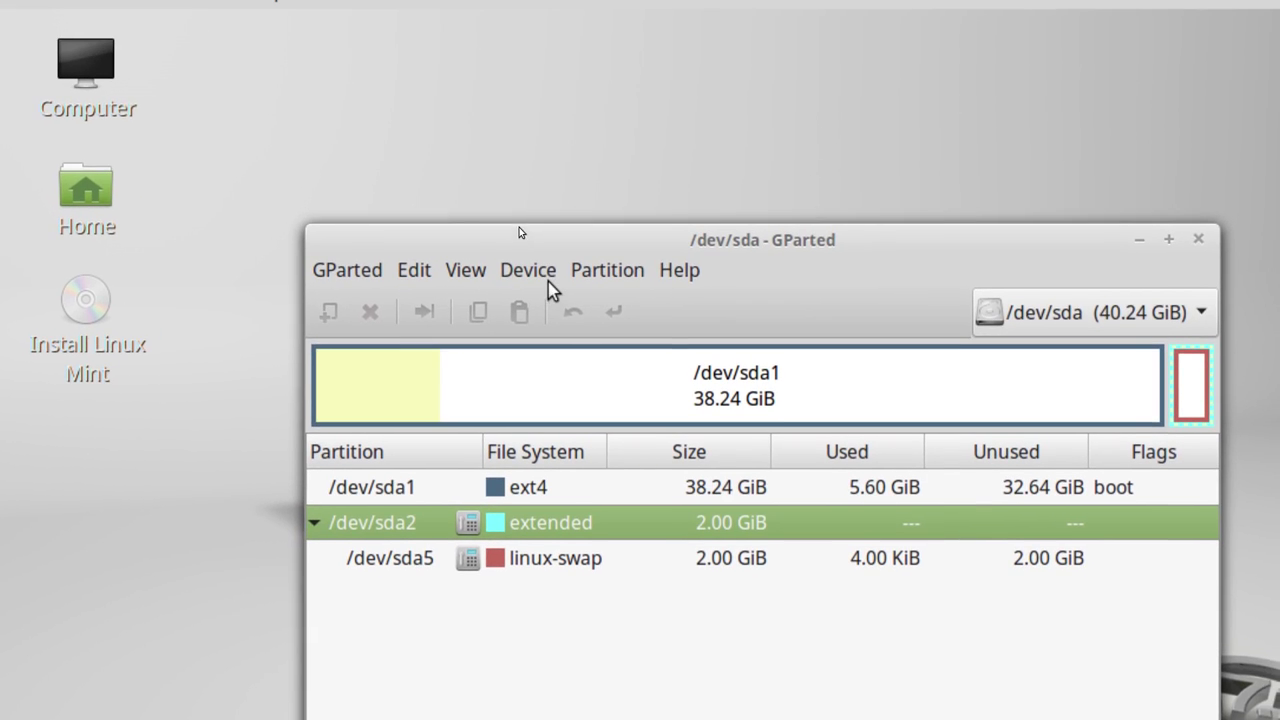
Step: Browse GParted's Device and Partition menus without changes, then select the /dev/sda5 linux-swap partition
left_click(541, 277)
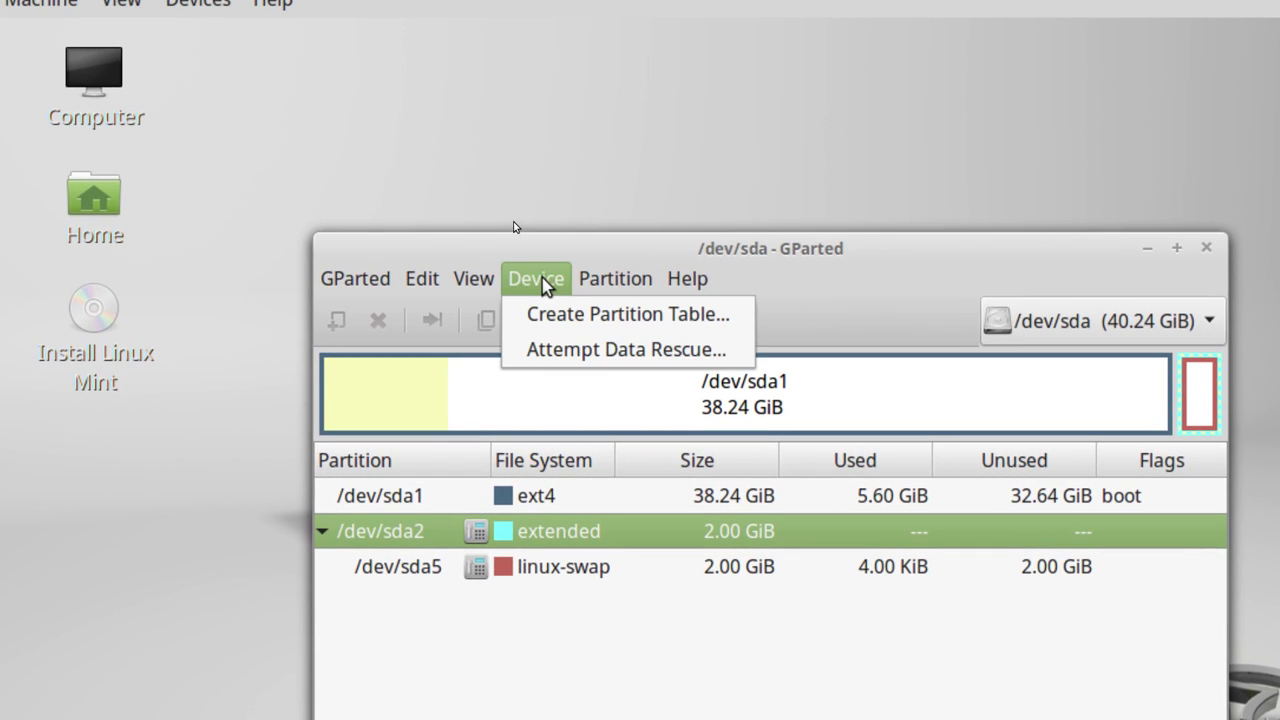
mouse_move(595, 282)
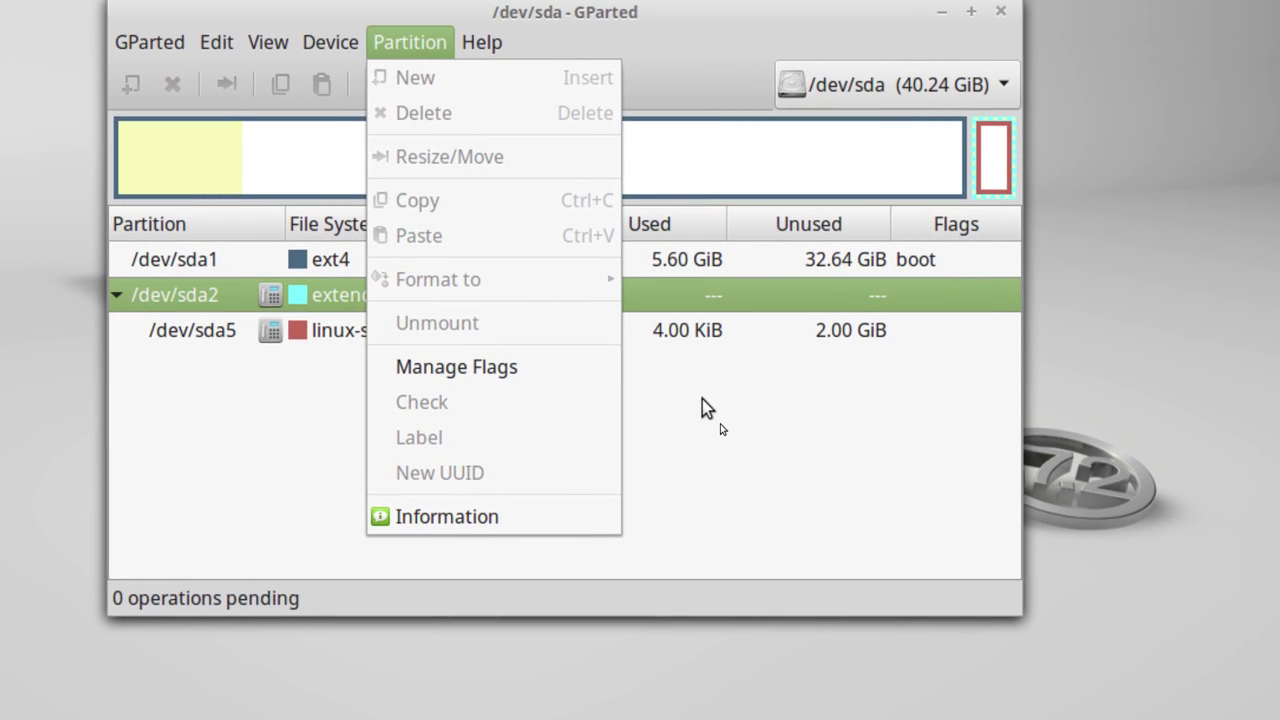
left_click(702, 399)
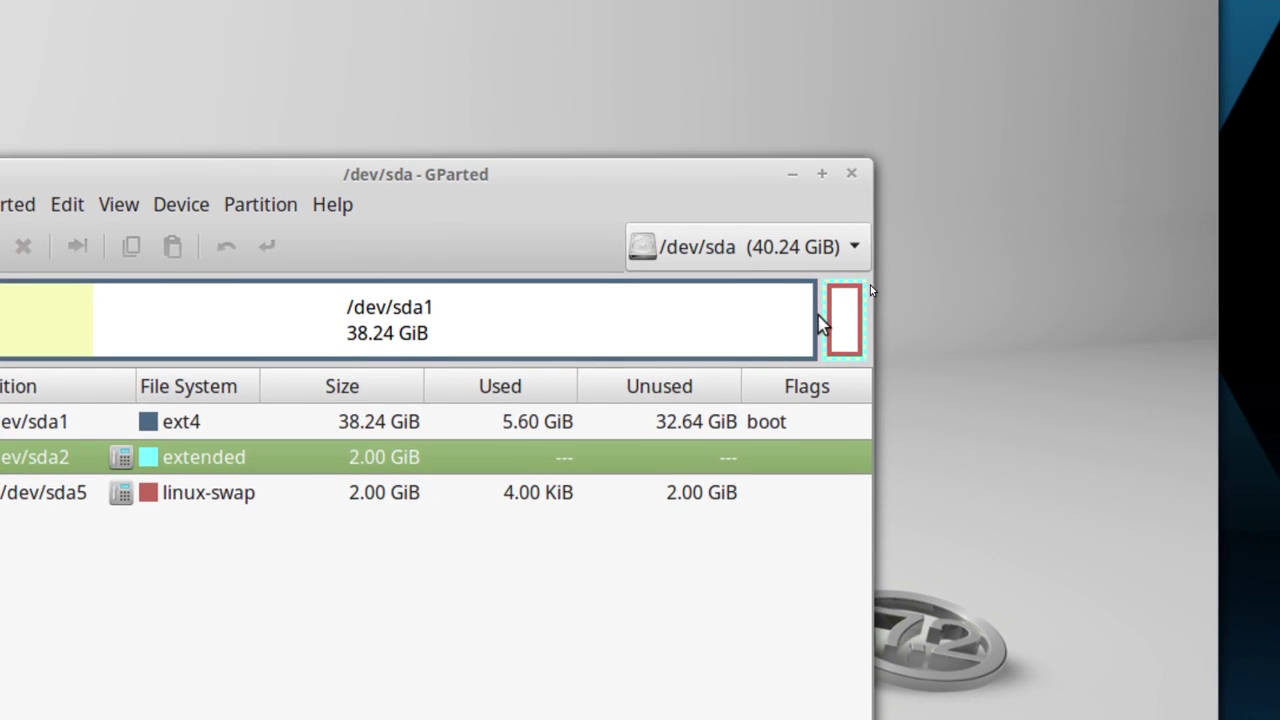
left_click(845, 325)
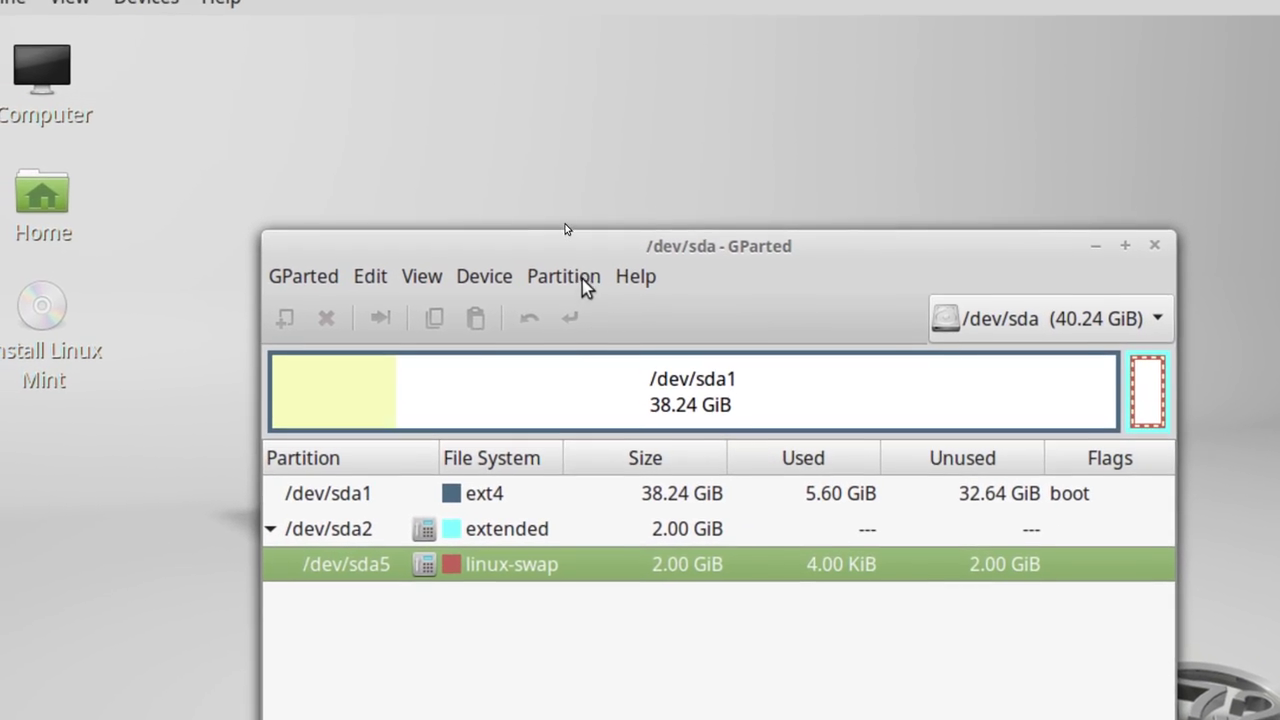
Step: Review the swap partition's Partition menu actions like Swapoff, then select /dev/sda2 extended
left_click(585, 280)
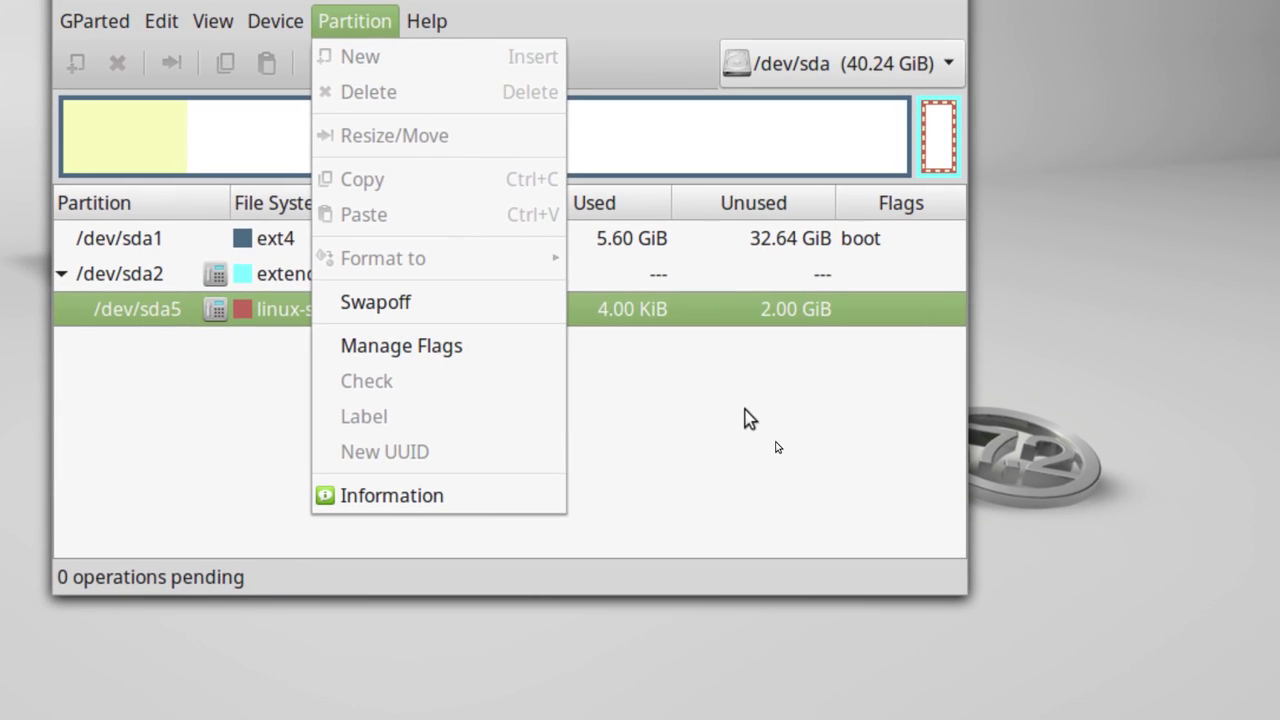
left_click(906, 493)
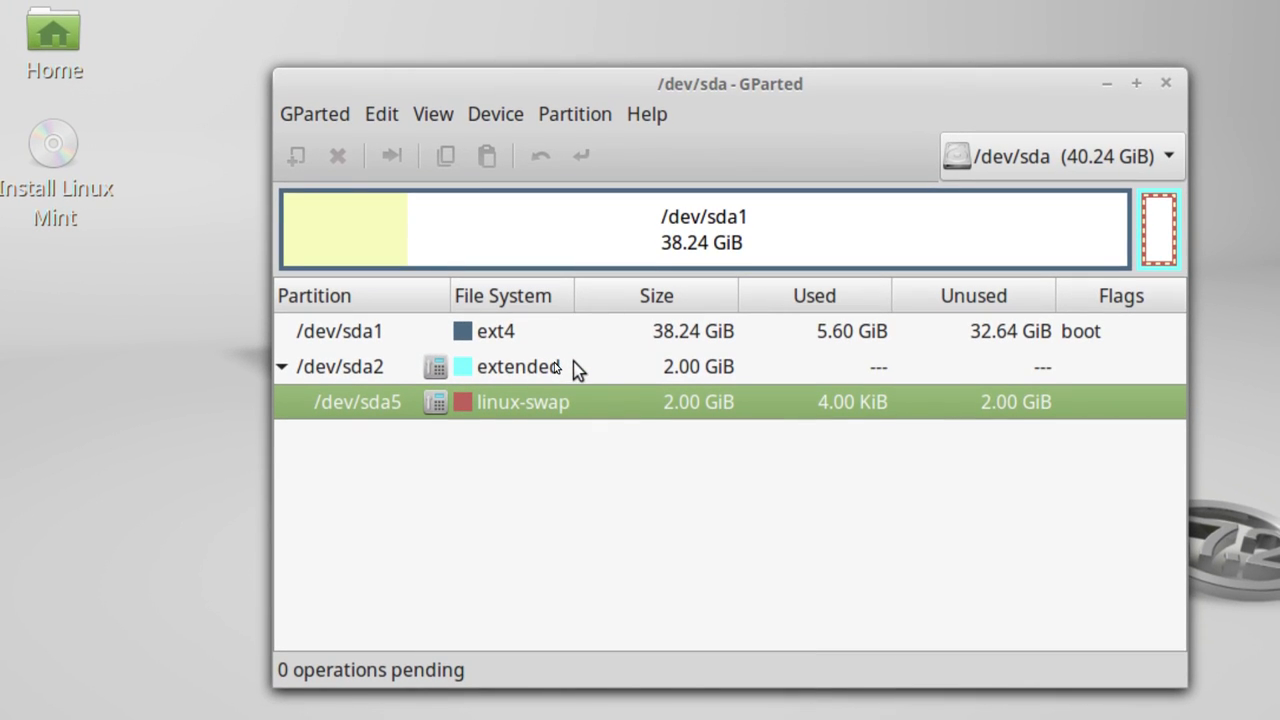
left_click(575, 369)
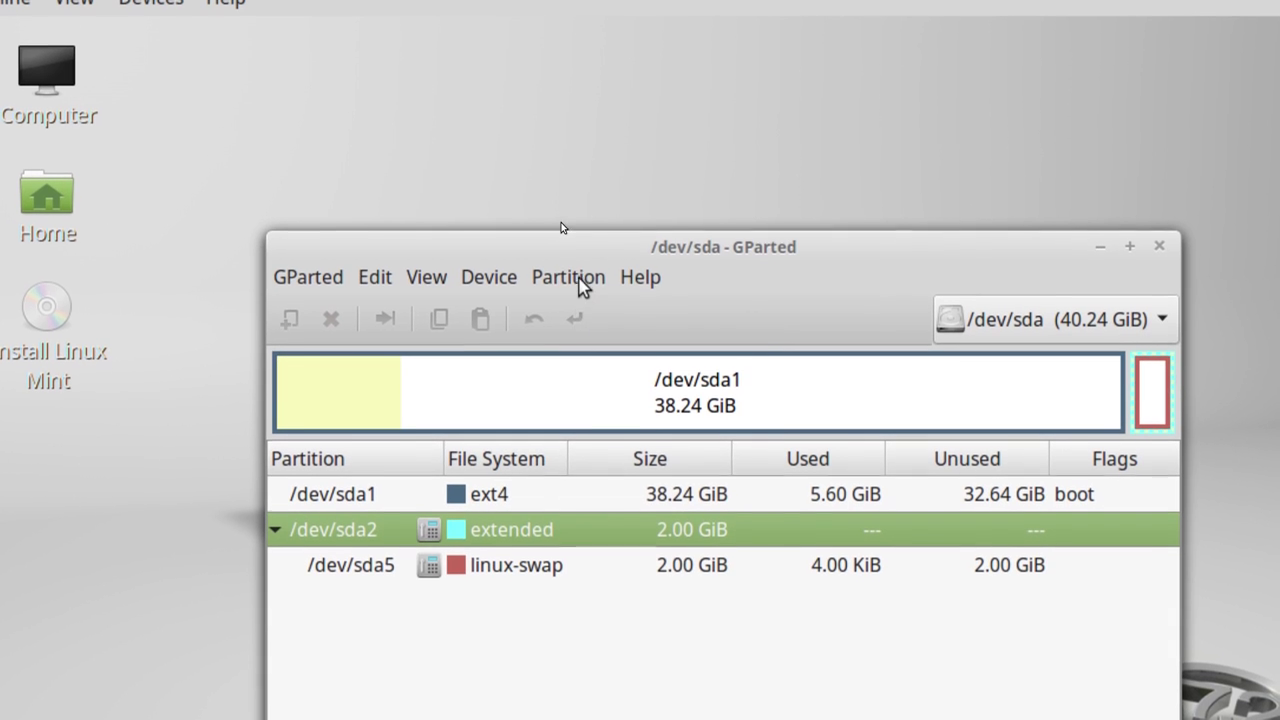
left_click(580, 252)
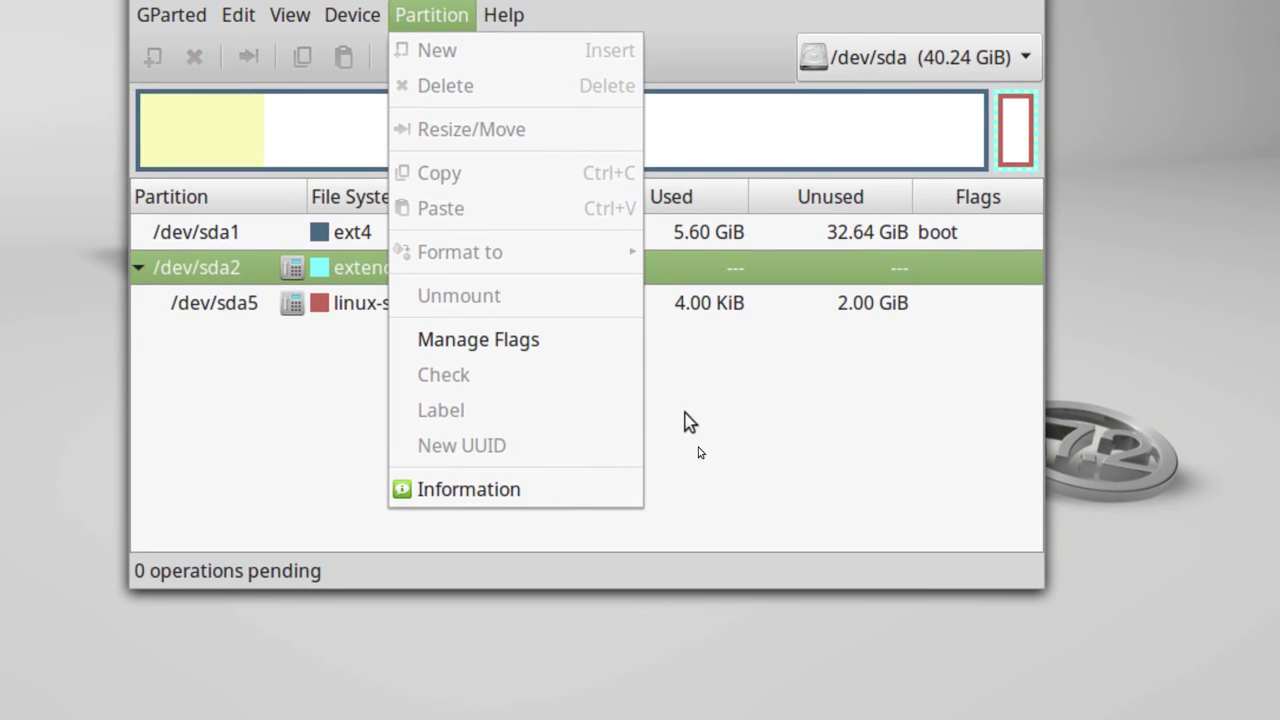
left_click(812, 633)
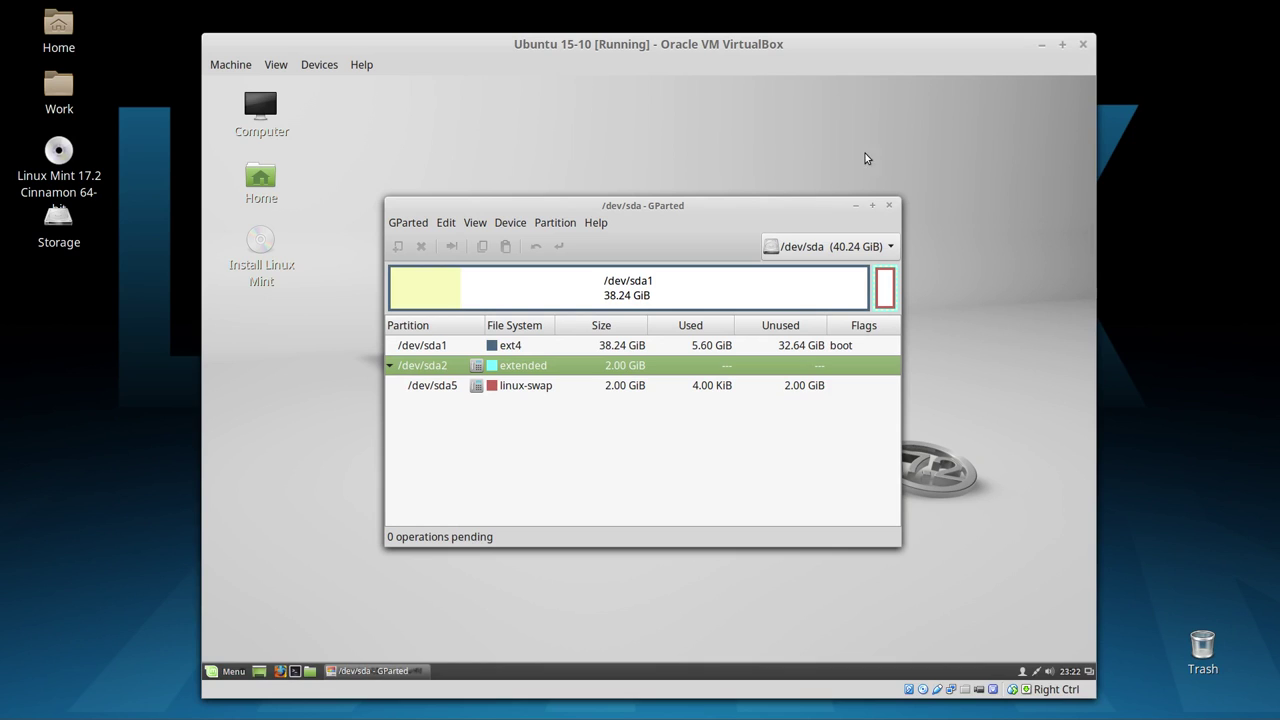
Step: Close the GParted window with nothing queued, leaving the Mint desktop
left_click(891, 207)
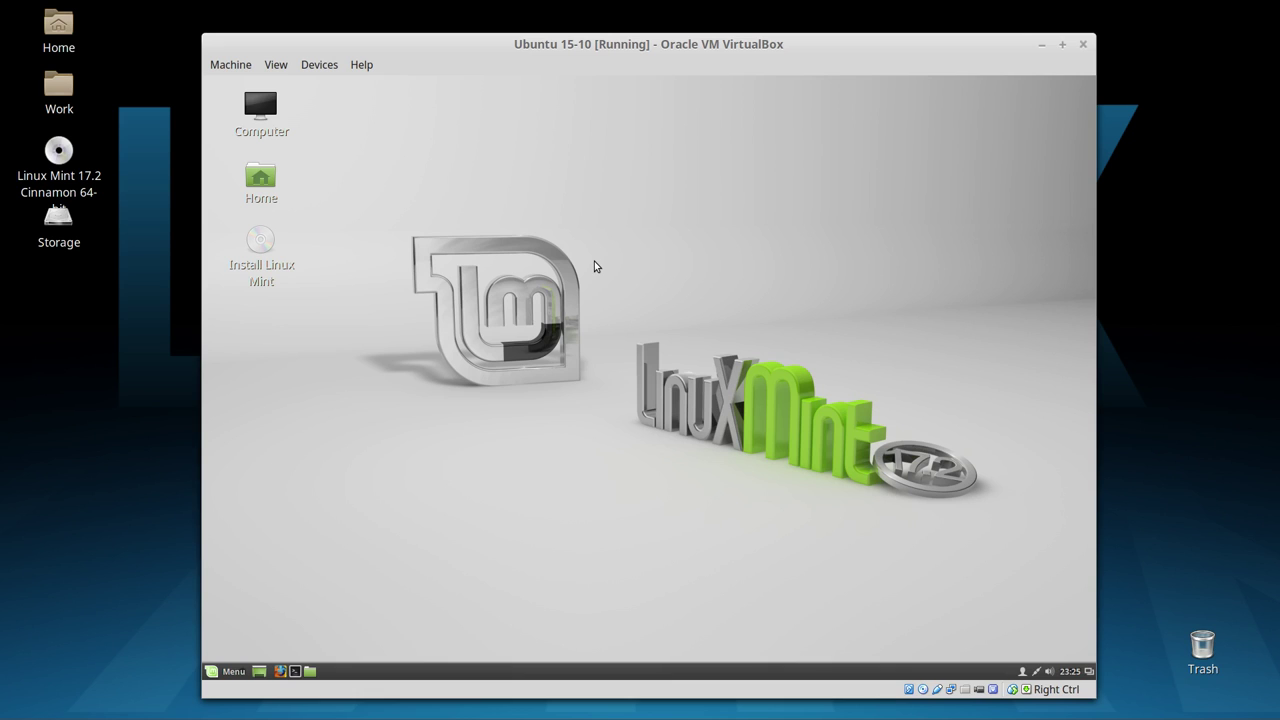
Step: Return focus from the VirtualBox window to the host desktop so its taskbar shows
left_click(117, 279)
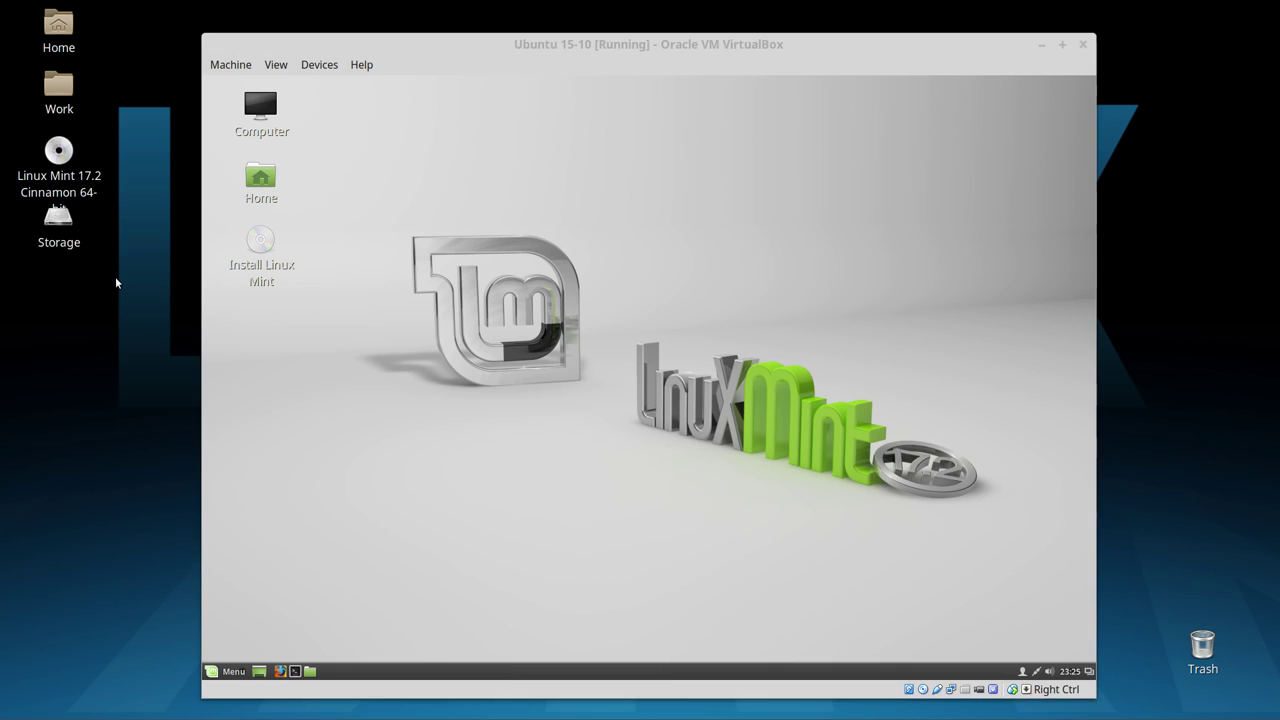